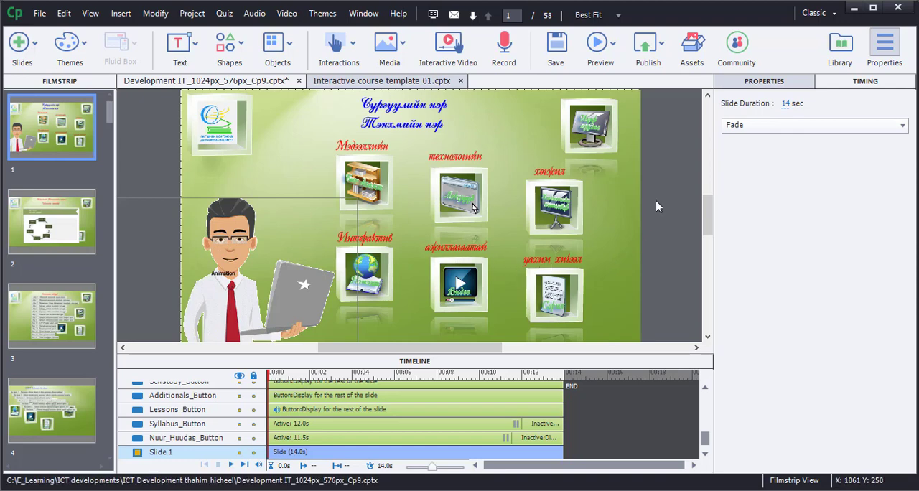
Preview the next five slides of the Development IT course and open its course program page from the home slide.
click(614, 45)
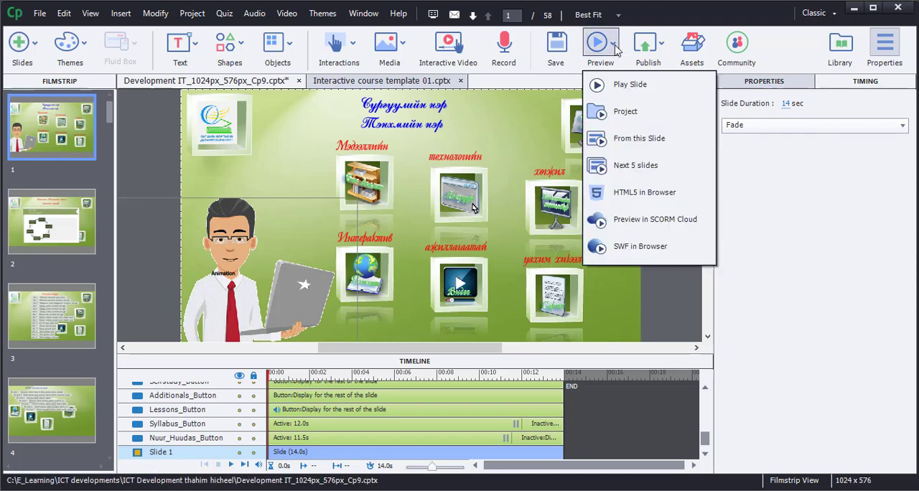
click(632, 166)
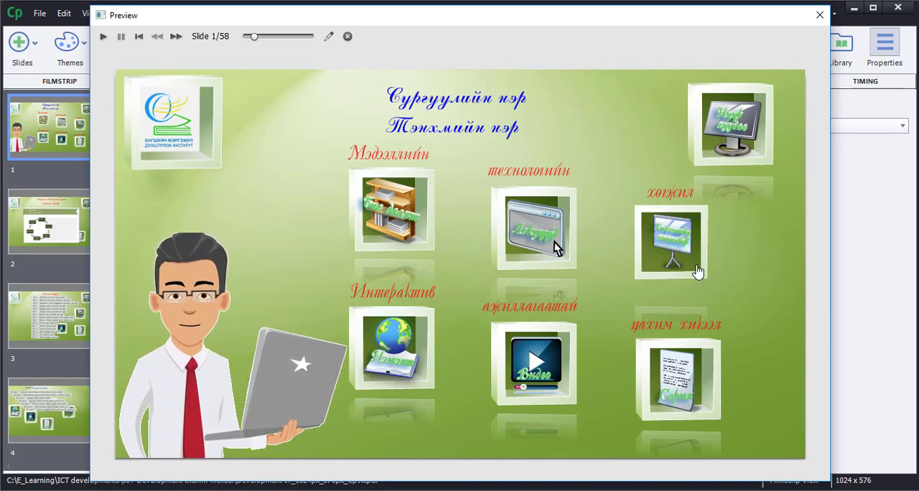
click(697, 271)
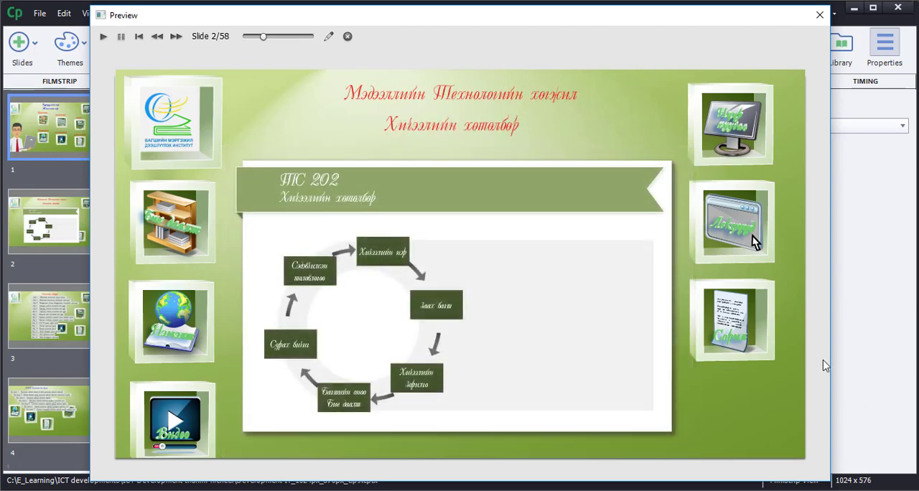
Examine the sections of the circular course program diagram in the preview, ending back on the home slide with the preview closed.
click(396, 260)
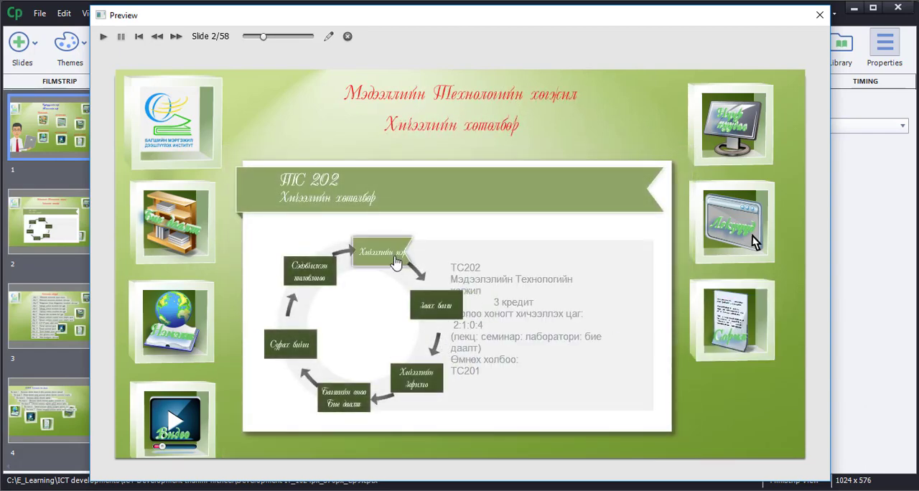
click(327, 277)
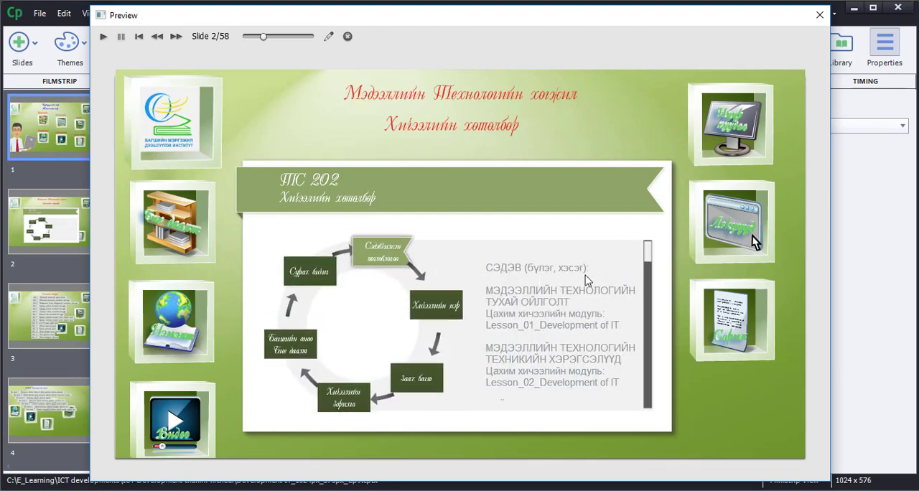
drag(648, 263, 645, 308)
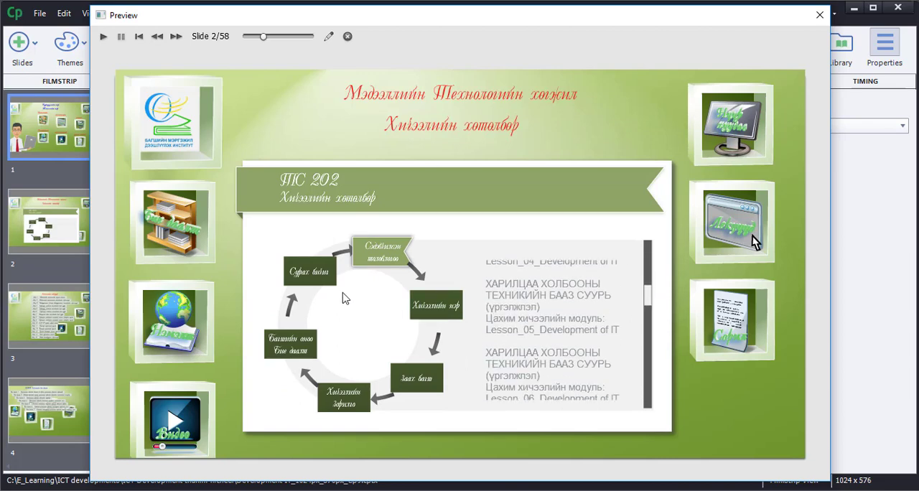
click(313, 282)
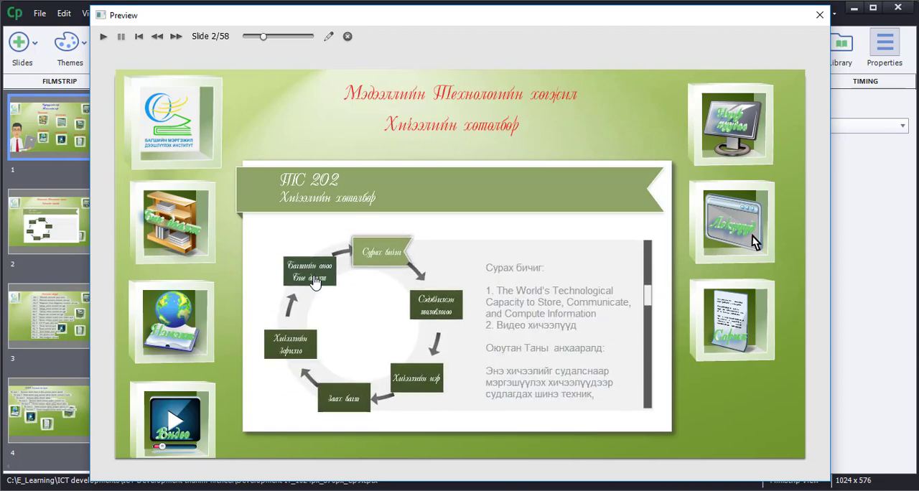
click(314, 281)
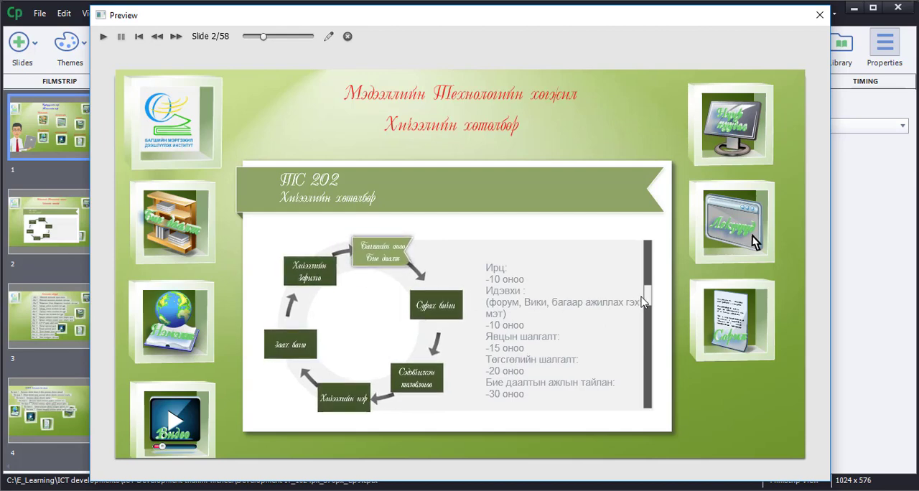
drag(650, 301, 649, 340)
click(314, 278)
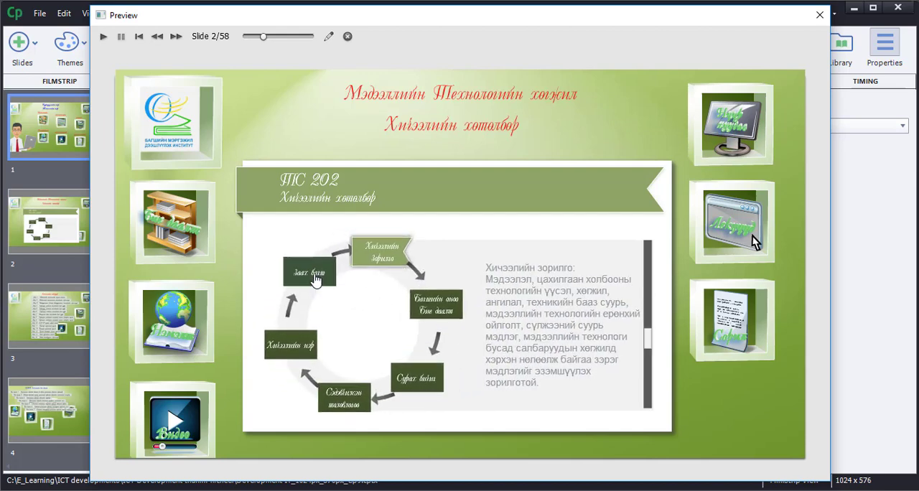
click(314, 280)
click(314, 278)
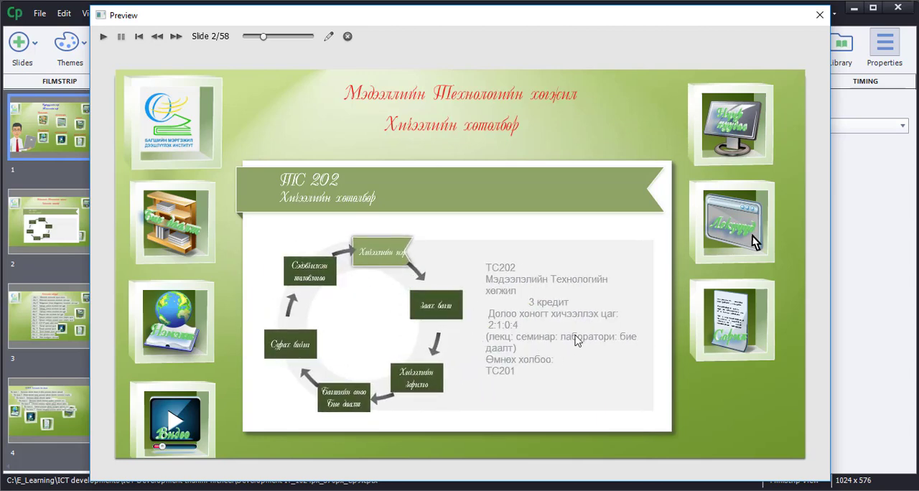
click(718, 136)
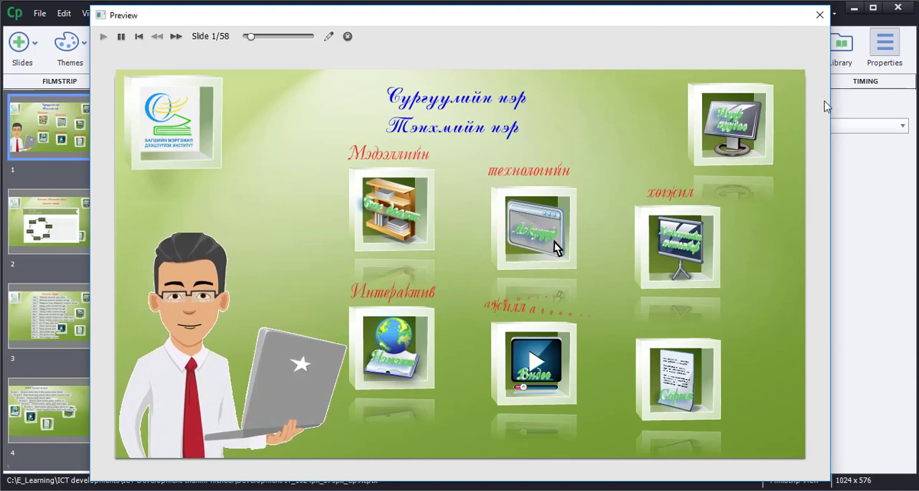
click(820, 16)
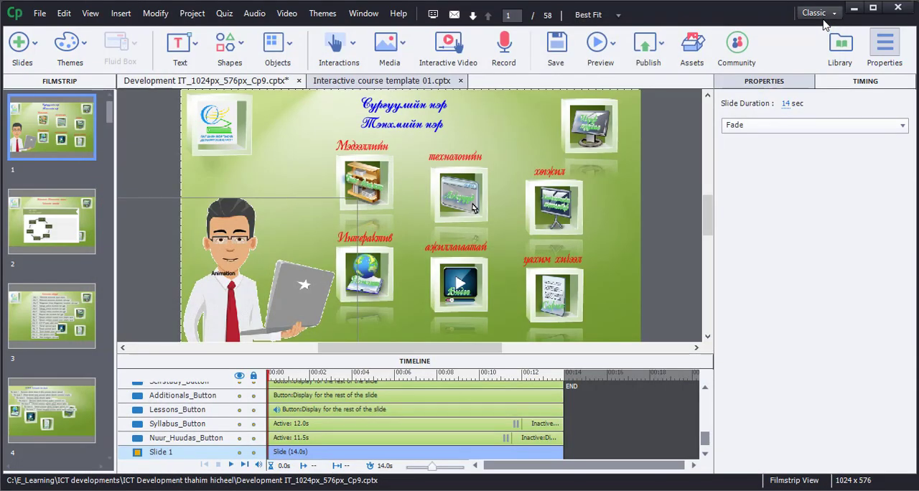
Switch to Interactive course template 01.cptx and check its project dimensions in Rescale Project without changing them.
click(399, 82)
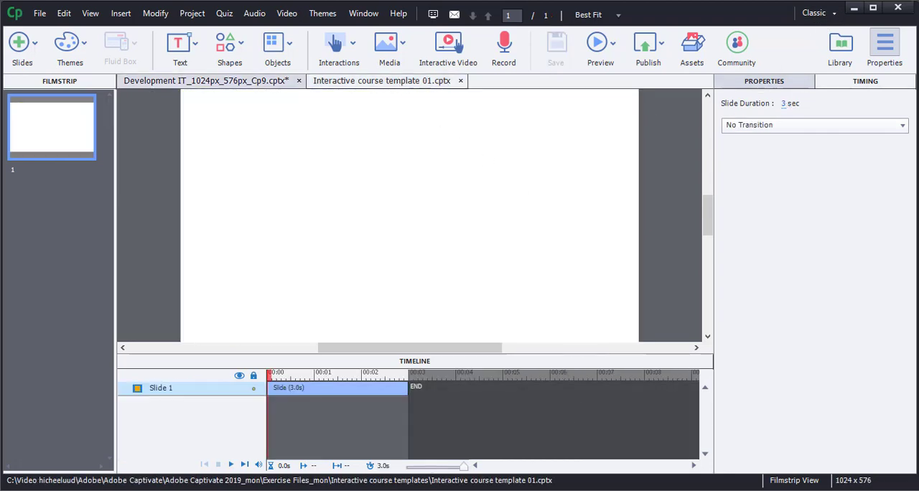
click(155, 14)
click(167, 30)
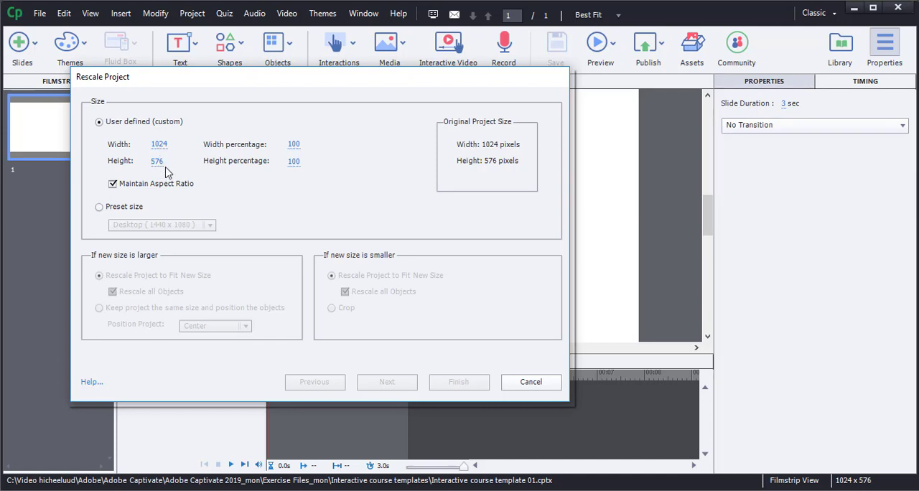
click(531, 382)
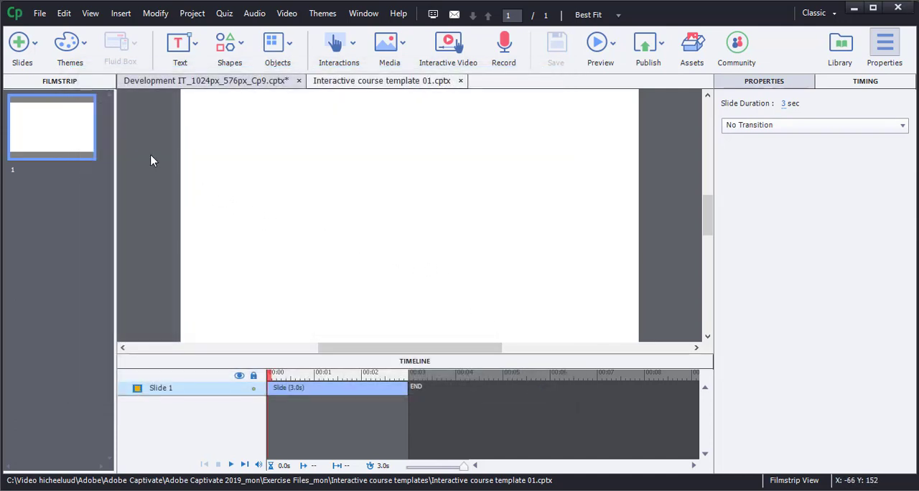
Insert a button on the template's blank slide and enlarge it from two opposite corners around the slide's centre.
click(763, 85)
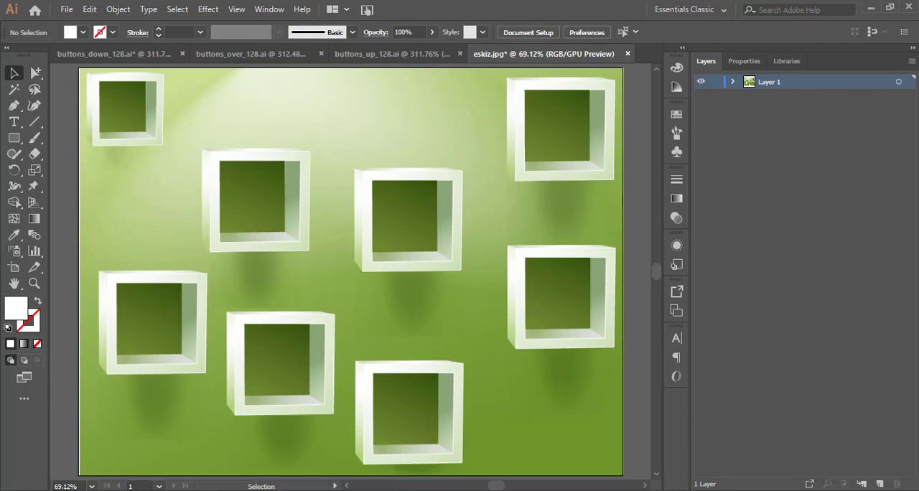
click(402, 437)
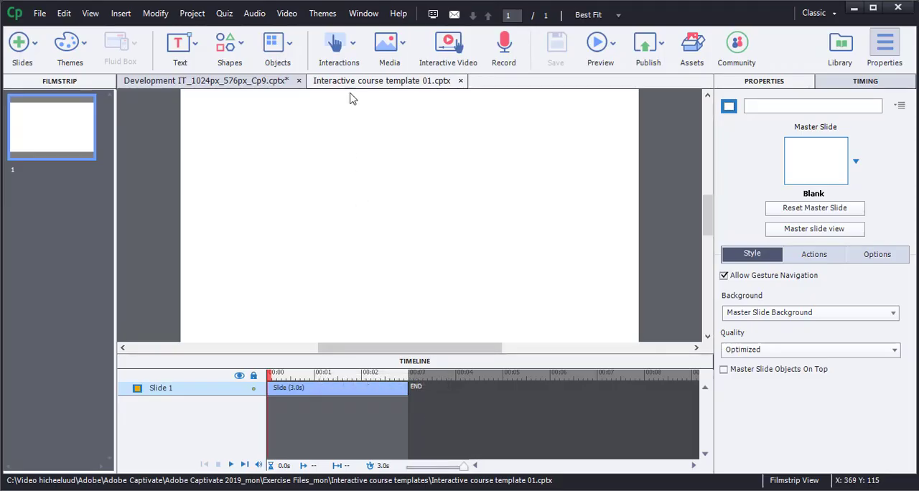
click(354, 46)
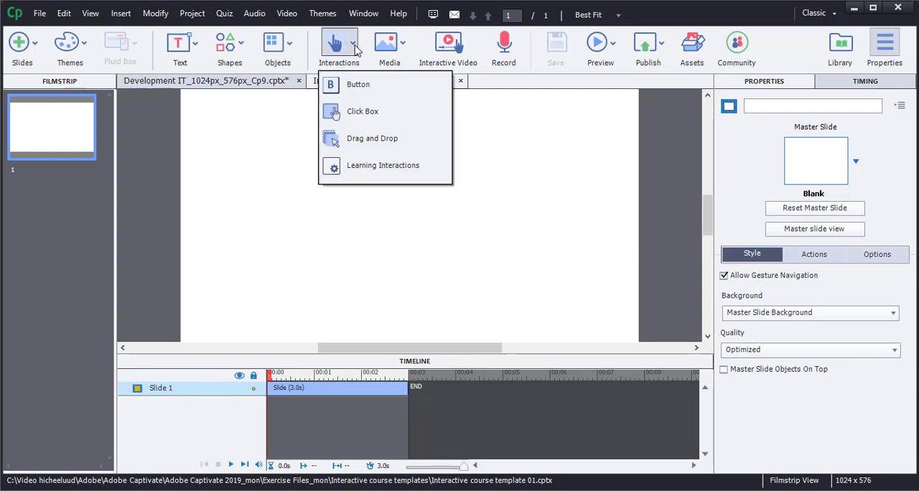
click(362, 86)
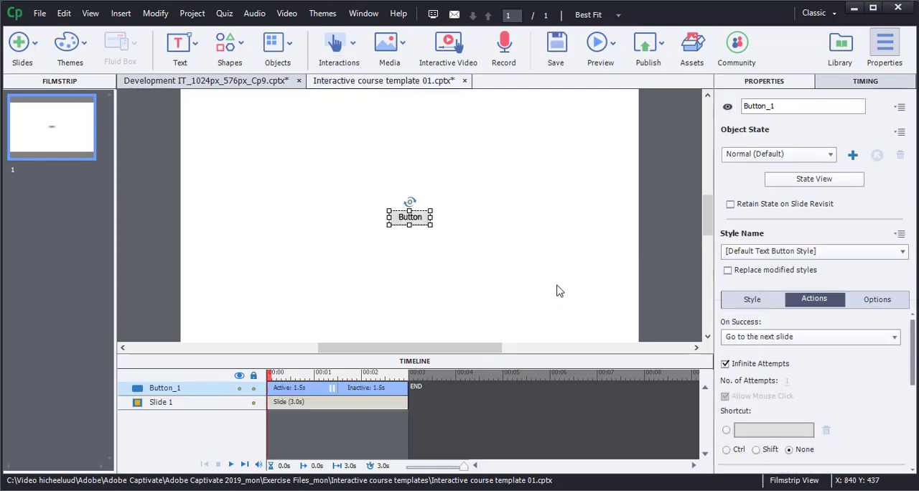
drag(435, 229, 507, 268)
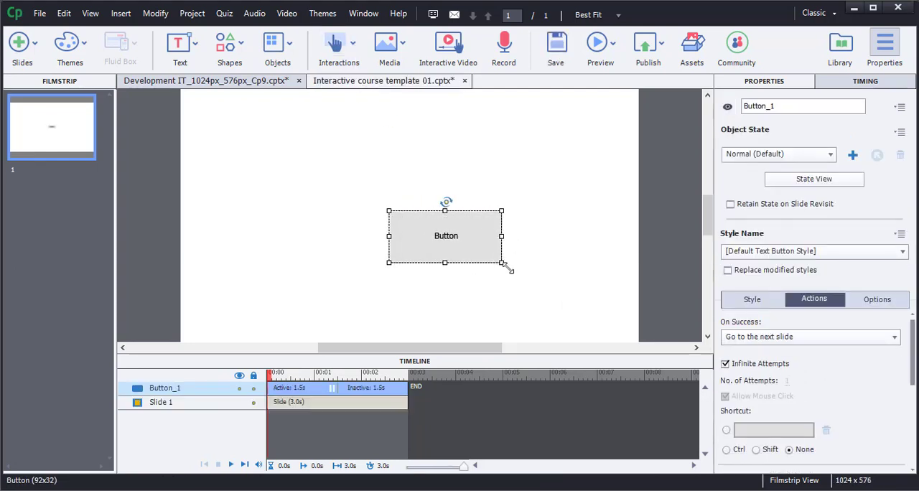
drag(388, 209, 313, 169)
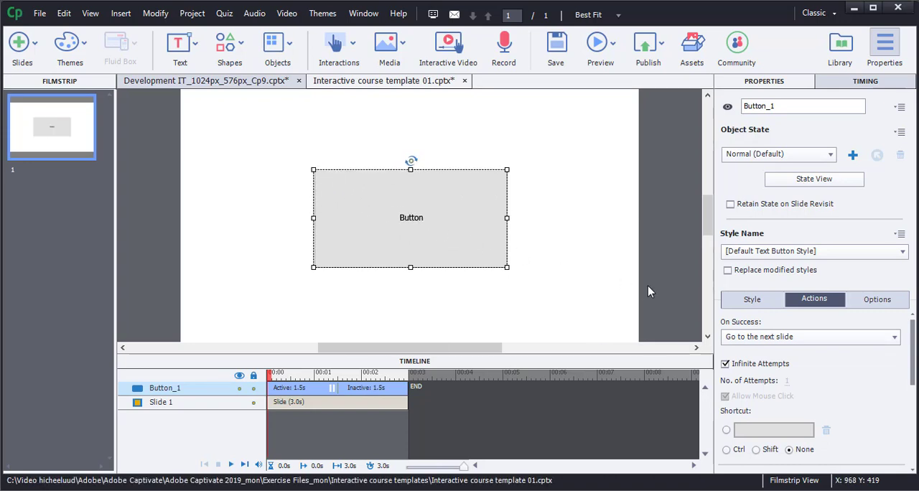
Try the Transparent Button type on the new button's style, and change it to Image Button.
click(754, 299)
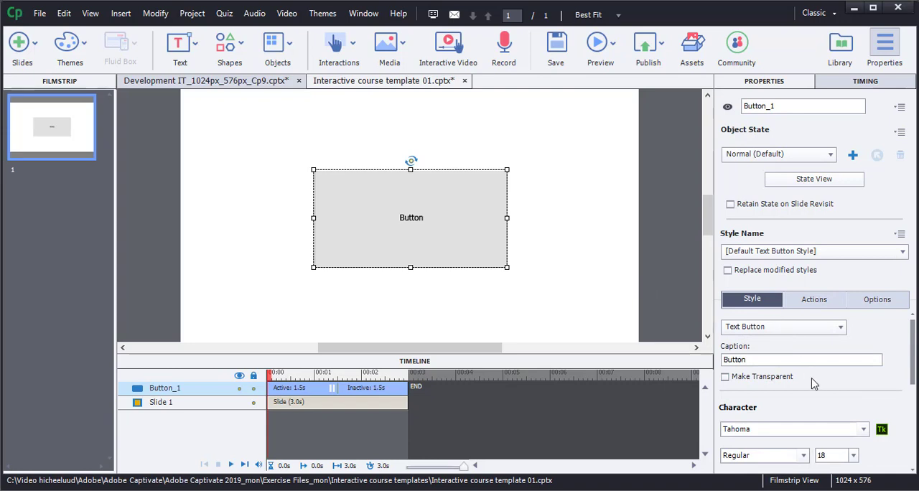
click(838, 332)
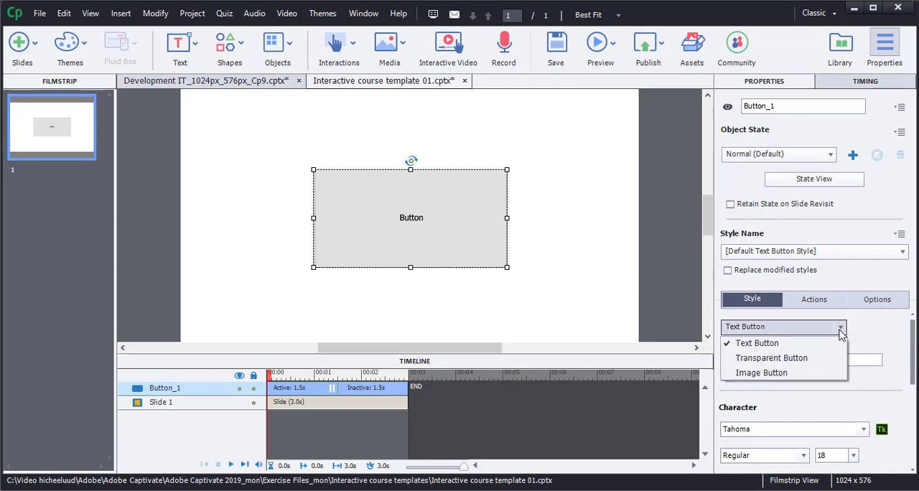
click(797, 359)
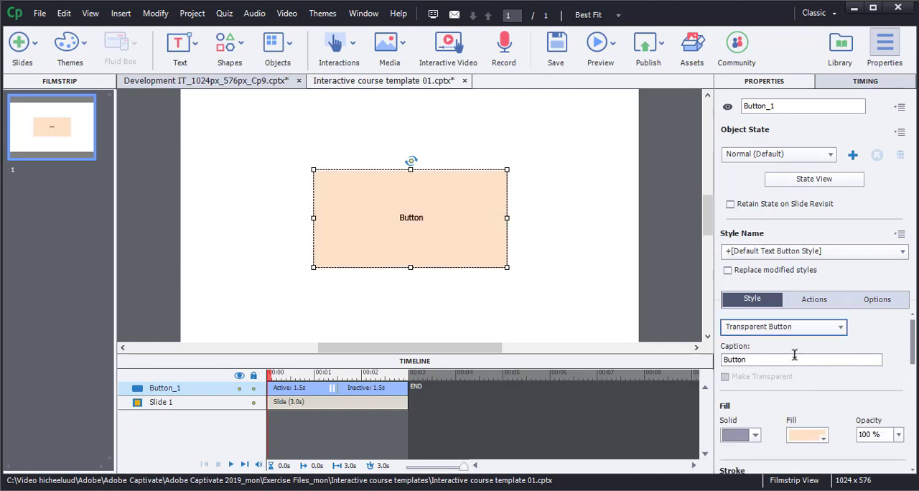
click(837, 334)
click(793, 374)
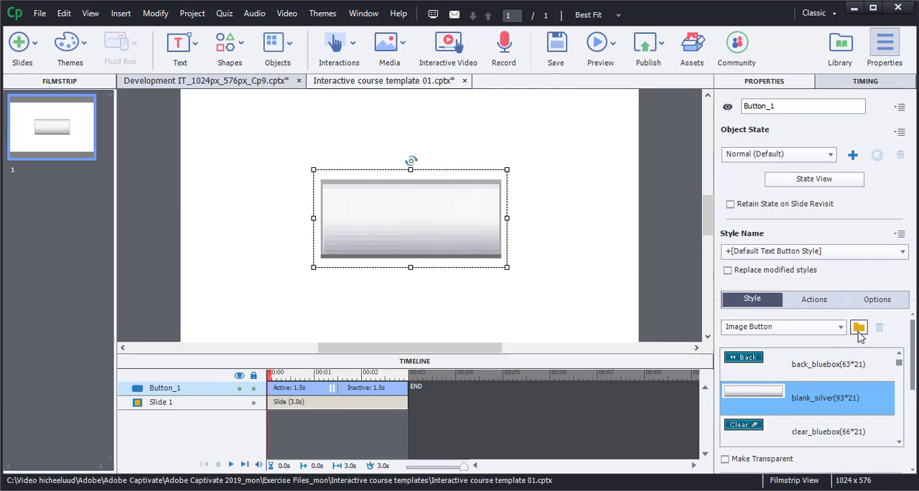
Load additional_128_up.png from the Gallery's Buttons folder as the button's custom image.
click(859, 329)
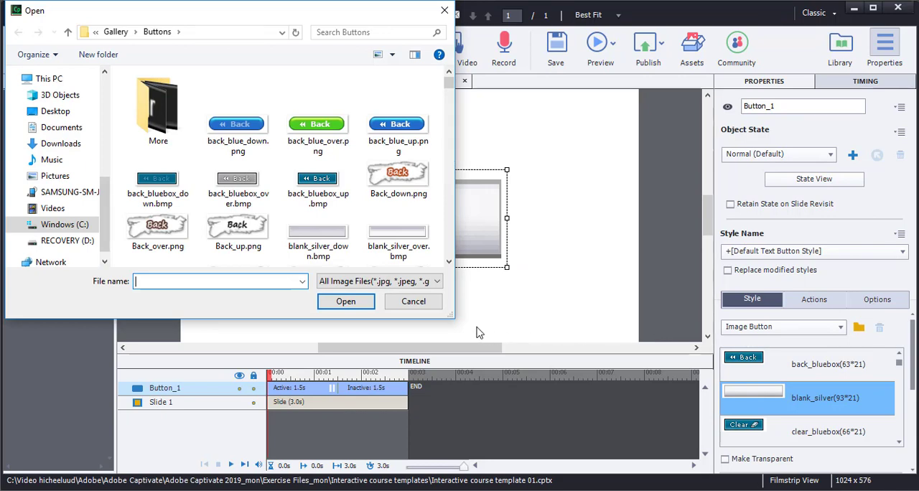
drag(321, 32, 544, 50)
drag(673, 332, 852, 443)
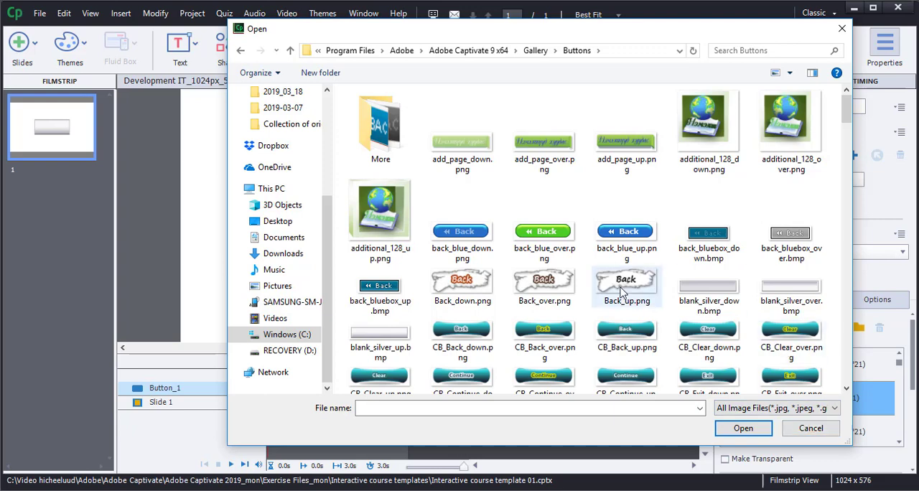
click(397, 242)
click(743, 429)
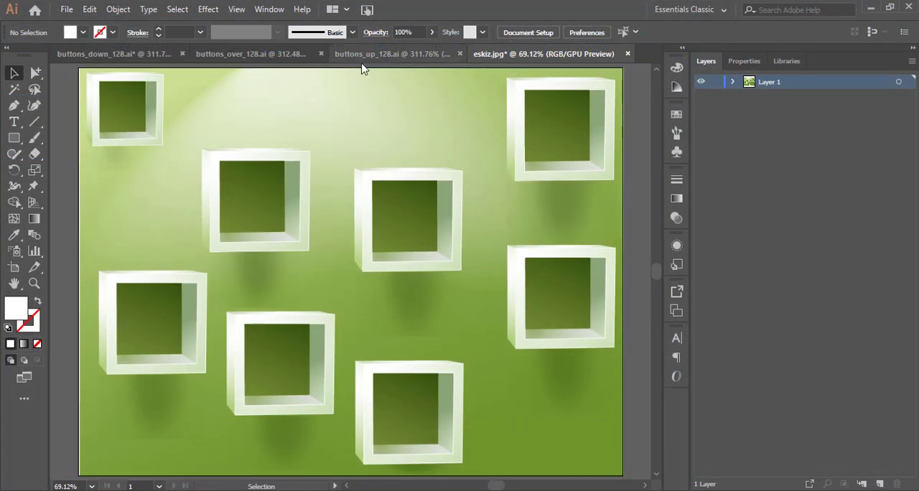
In Illustrator, check the artboard size of buttons_up_128.ai and view the same artboard settings in buttons_over_128.ai and buttons_down_128.ai.
click(367, 58)
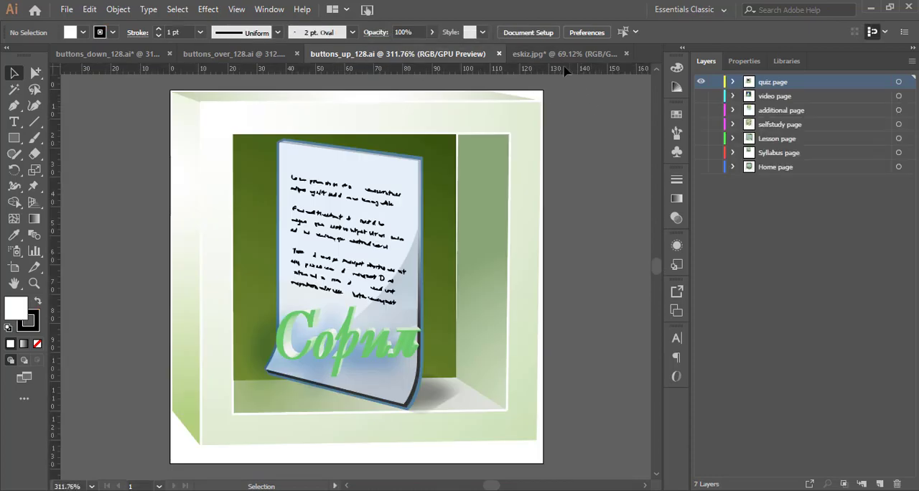
click(542, 32)
click(559, 141)
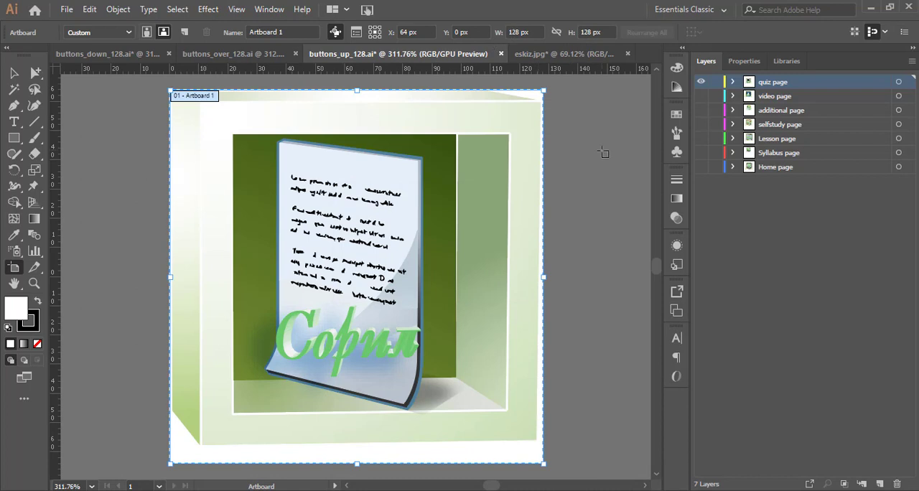
click(255, 58)
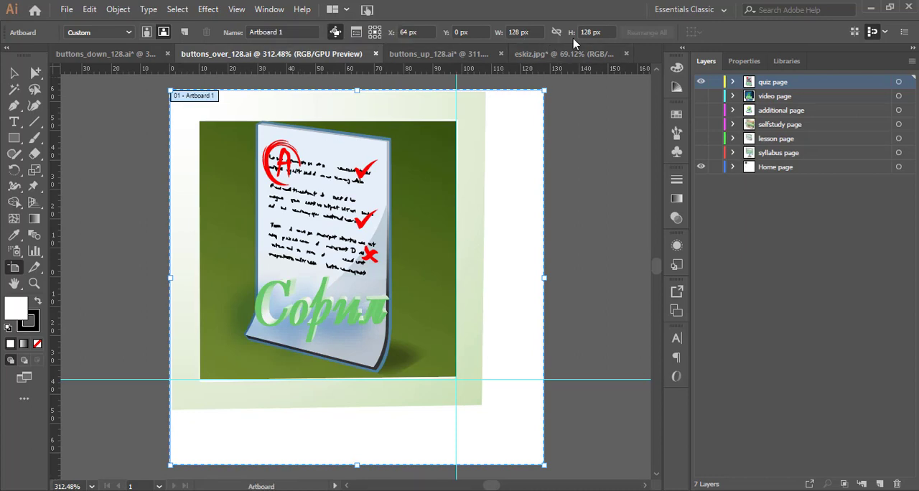
click(115, 56)
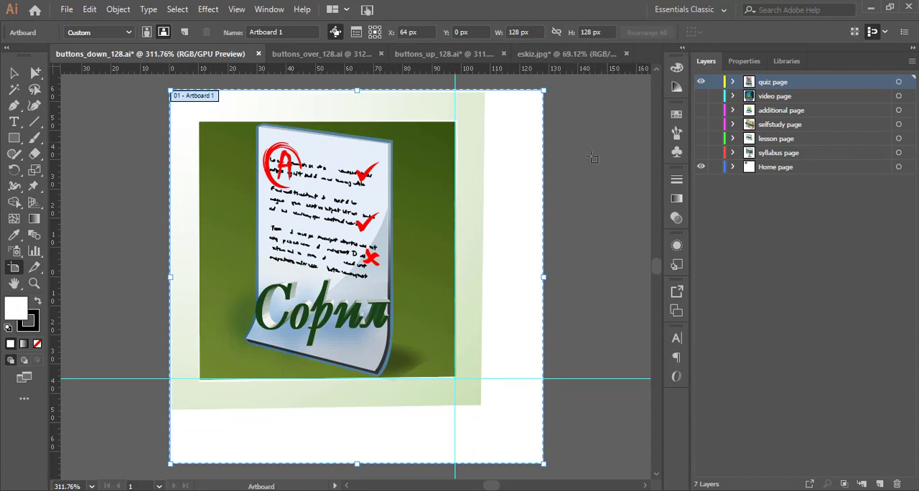
Switch to the Captivate gallery's Buttons folder in File Explorer and reveal its full path.
click(287, 490)
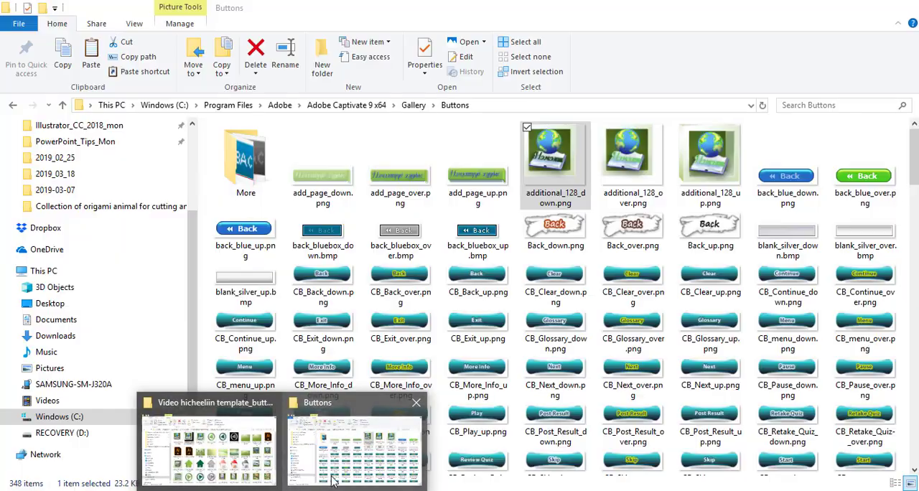
click(333, 479)
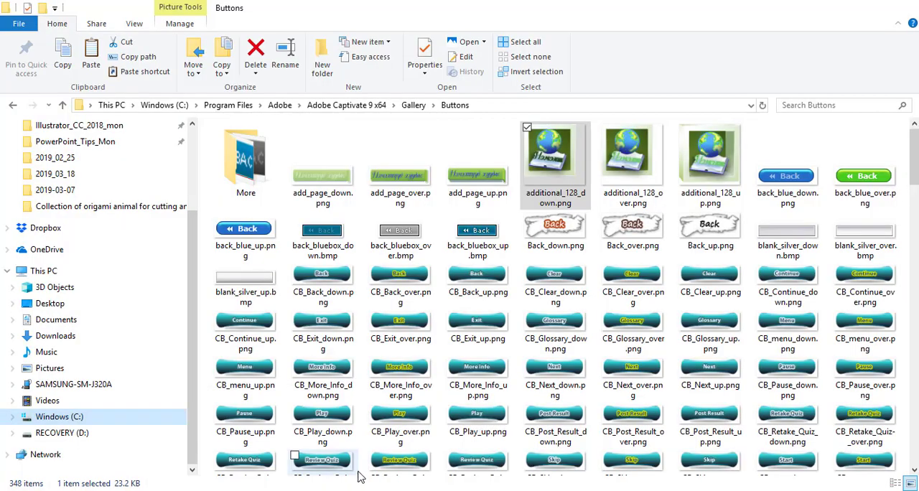
click(481, 108)
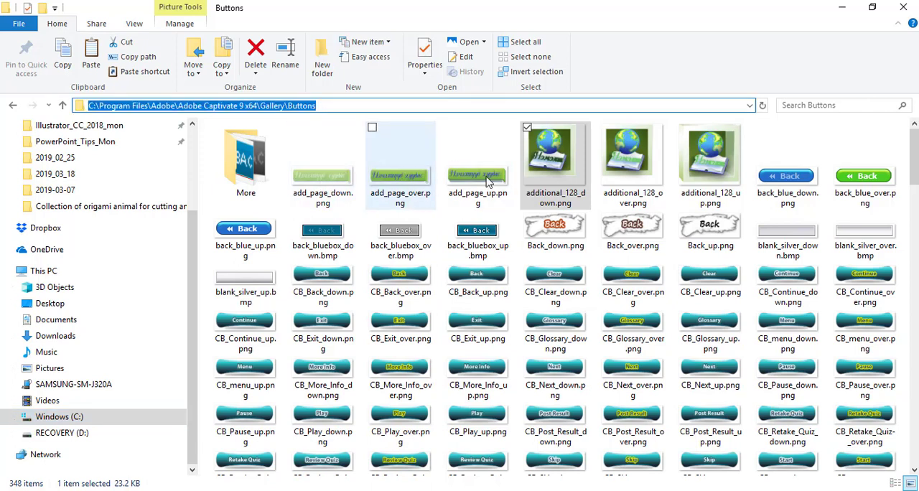
Examine the down, over and up image files of the additional, home, lesson and quiz 128 buttons in the Buttons folder.
click(556, 179)
click(623, 184)
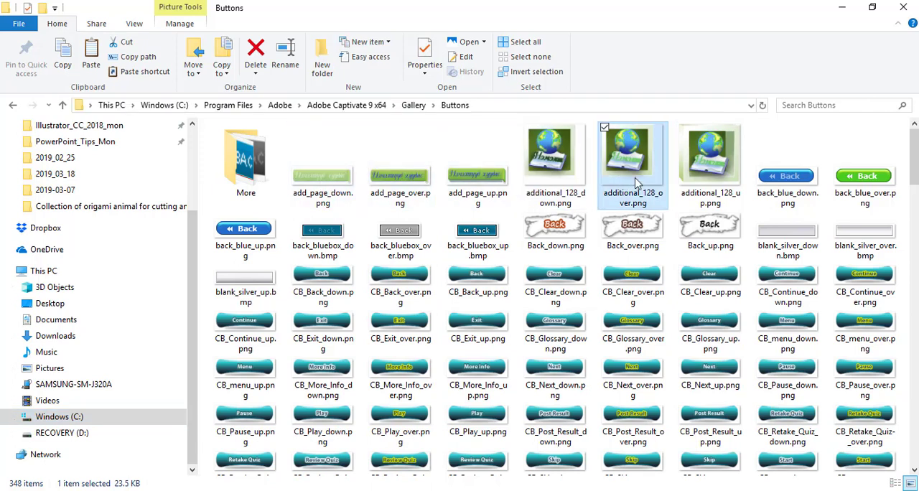
click(716, 190)
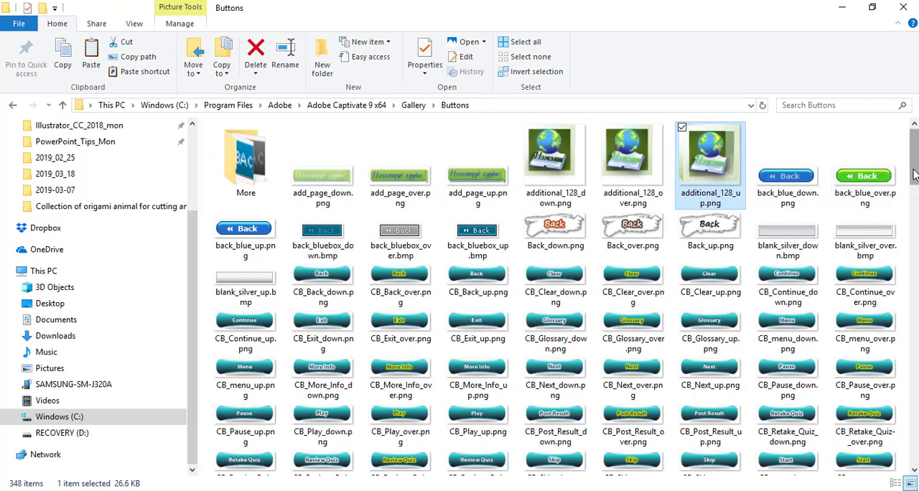
scroll(870, 214, down, 10)
scroll(826, 215, down, 10)
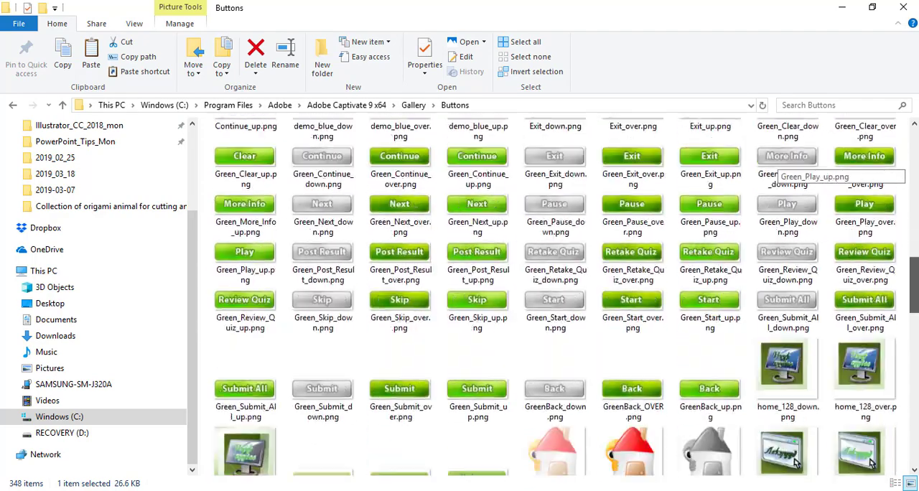
click(820, 287)
click(857, 291)
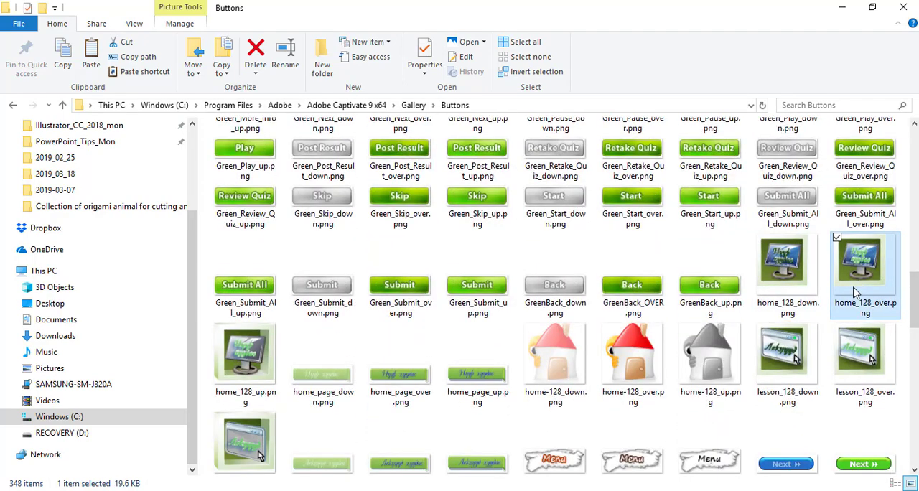
click(797, 357)
click(855, 360)
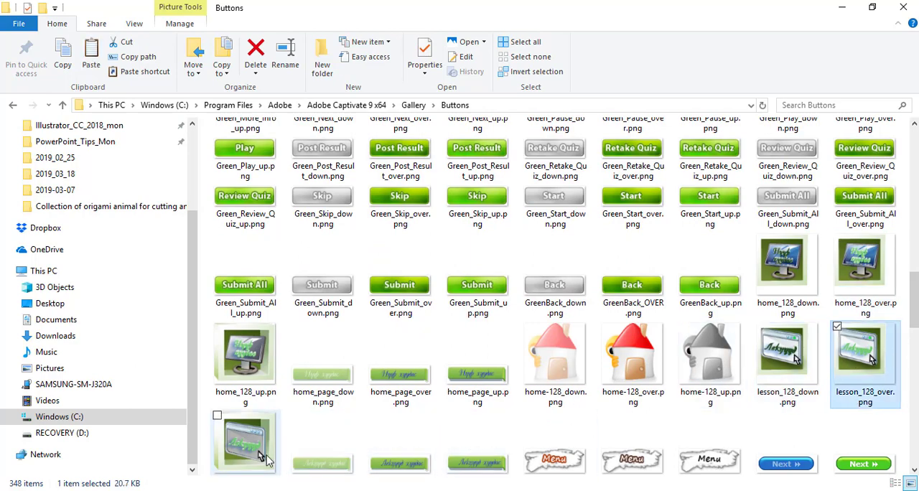
click(244, 439)
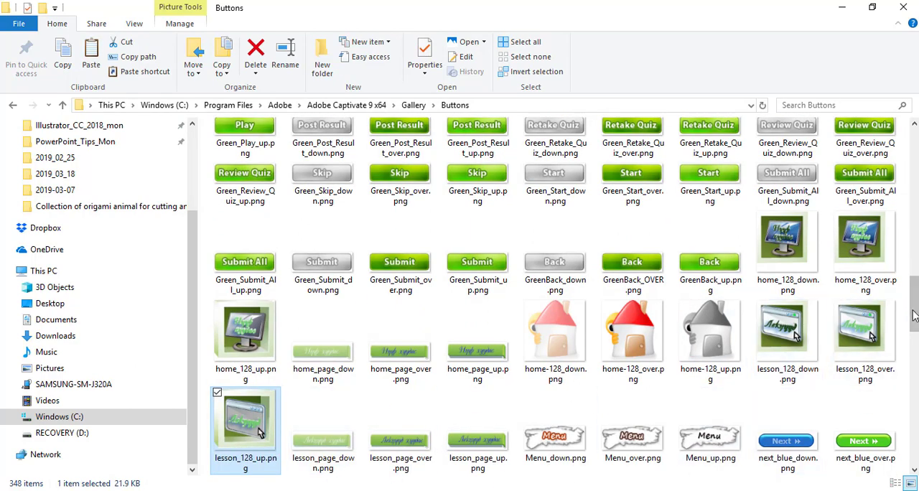
drag(915, 305, 916, 370)
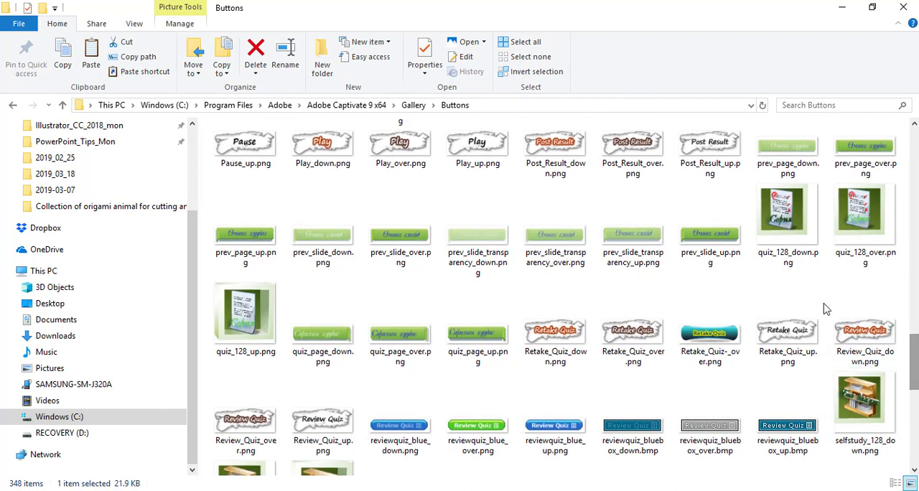
click(796, 266)
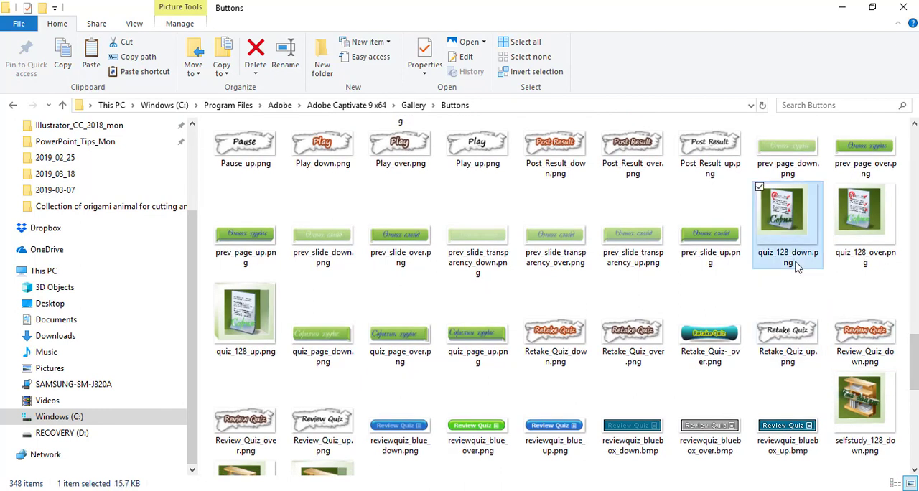
click(851, 263)
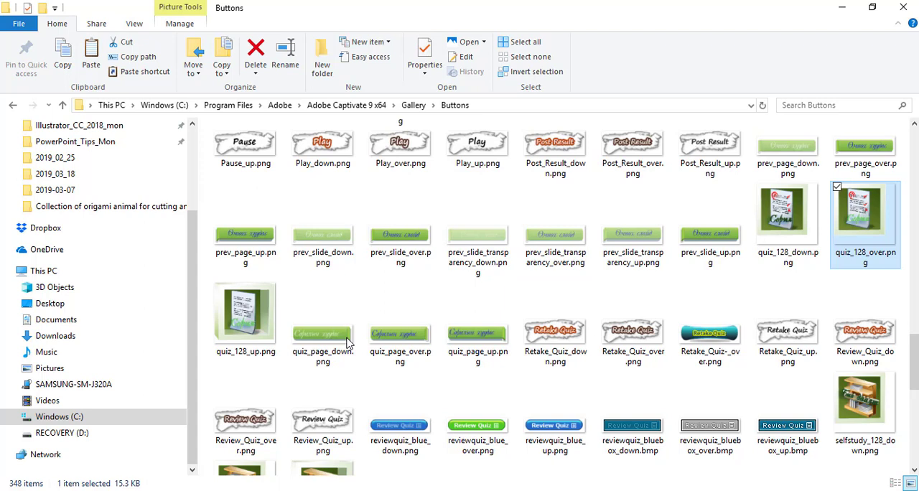
click(261, 339)
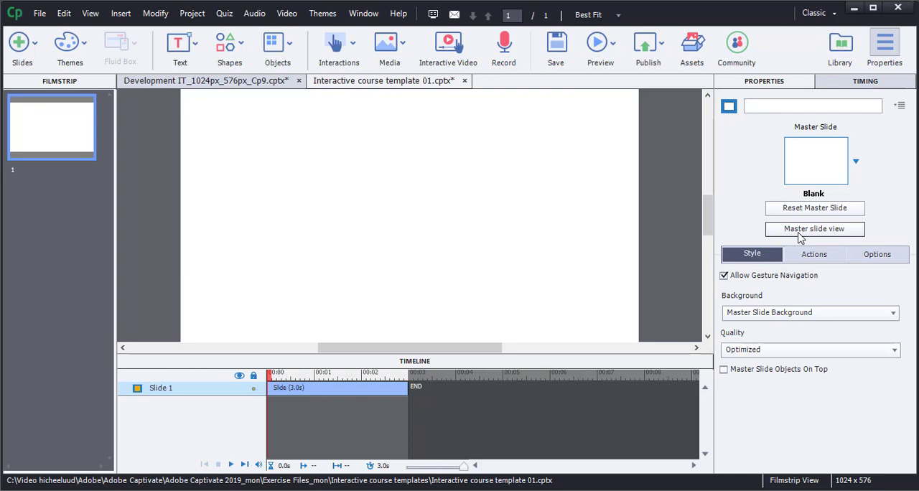
Review the Title and Blank master slides in Captivate's master slide view, and apply the Title master to slide 1.
click(799, 234)
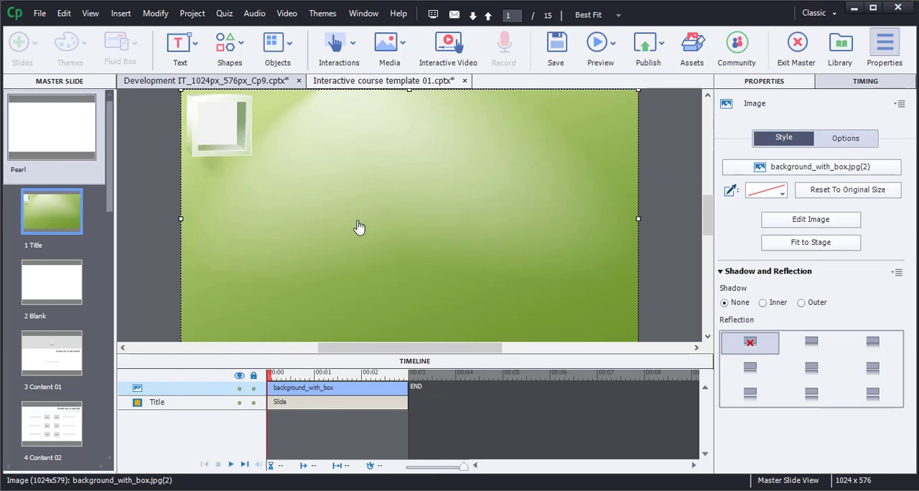
click(61, 293)
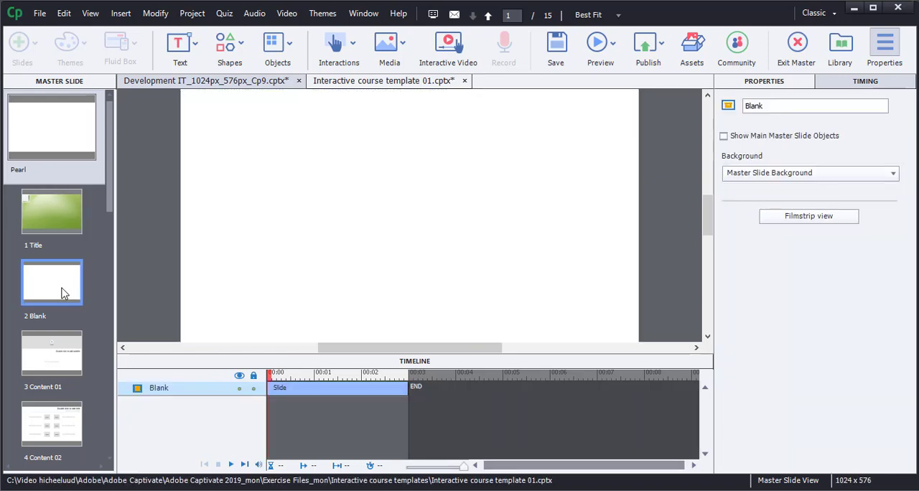
click(63, 207)
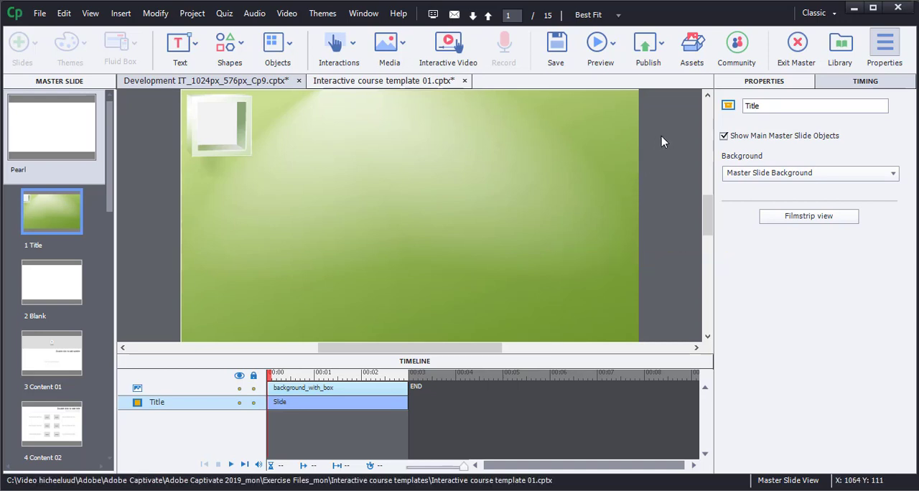
click(799, 44)
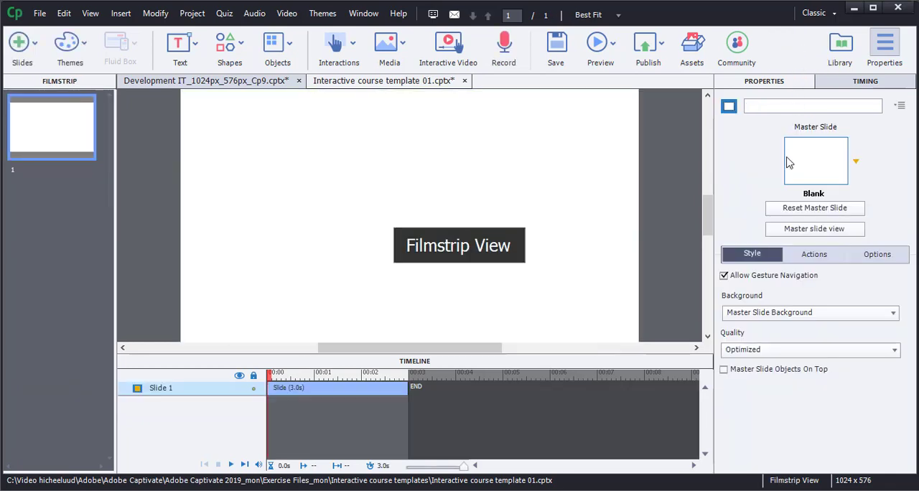
click(856, 164)
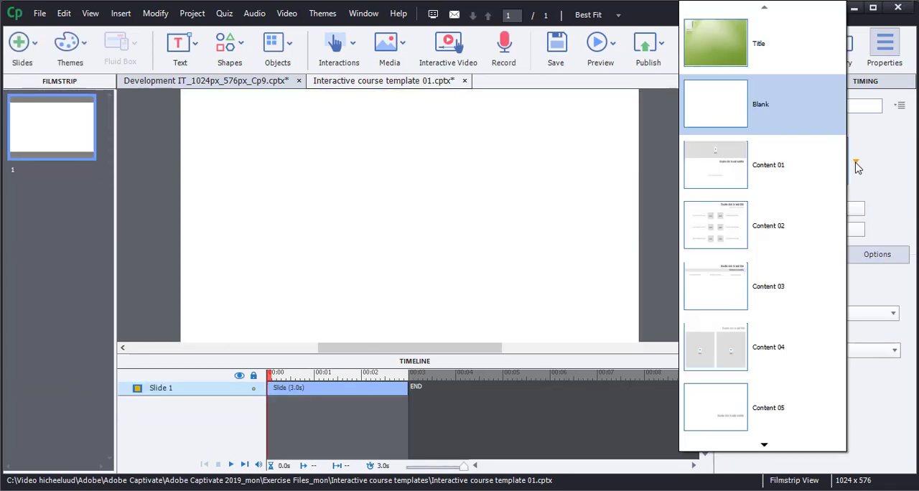
click(767, 51)
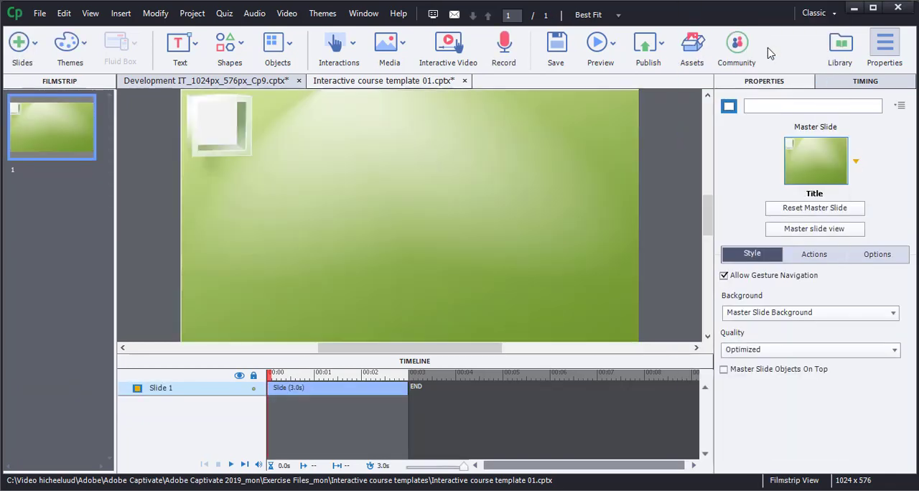
Insert the image Багшийн-мэргэжил-дээшлүүлэх-институт-лого.png on the slide and shrink it to fit inside the background's white box.
click(390, 46)
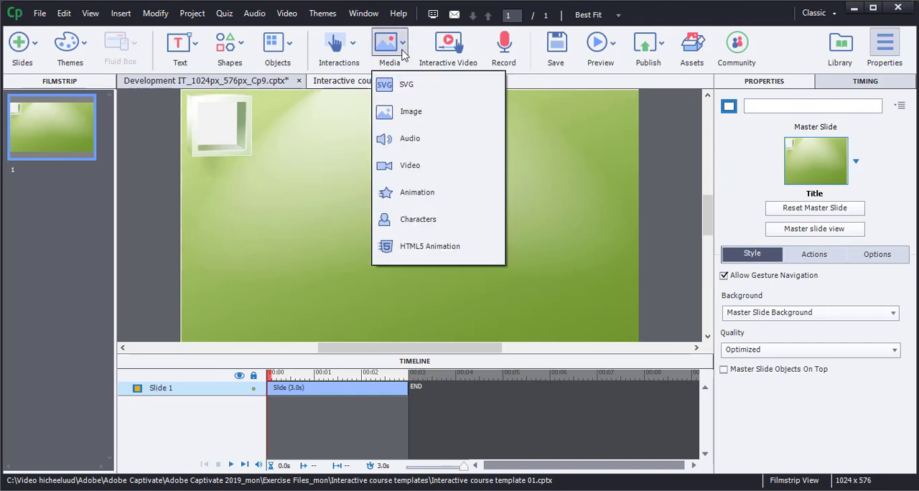
click(414, 117)
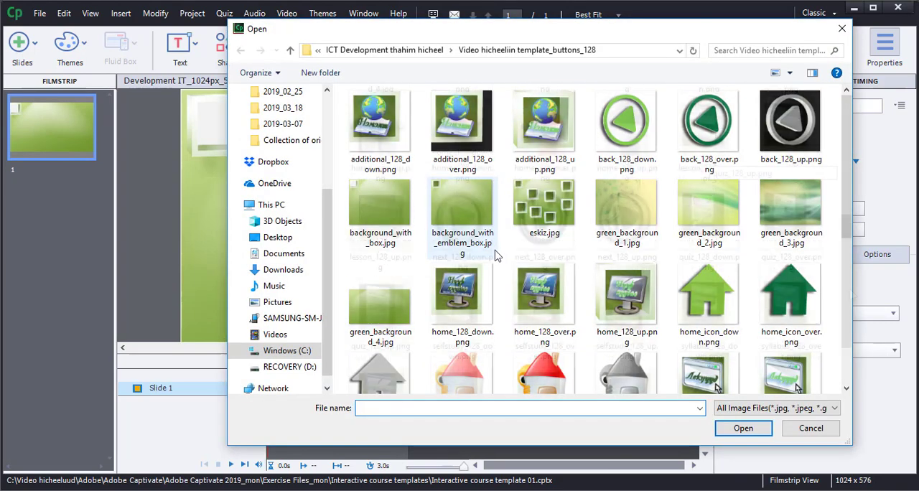
scroll(494, 254, down, 5)
click(699, 355)
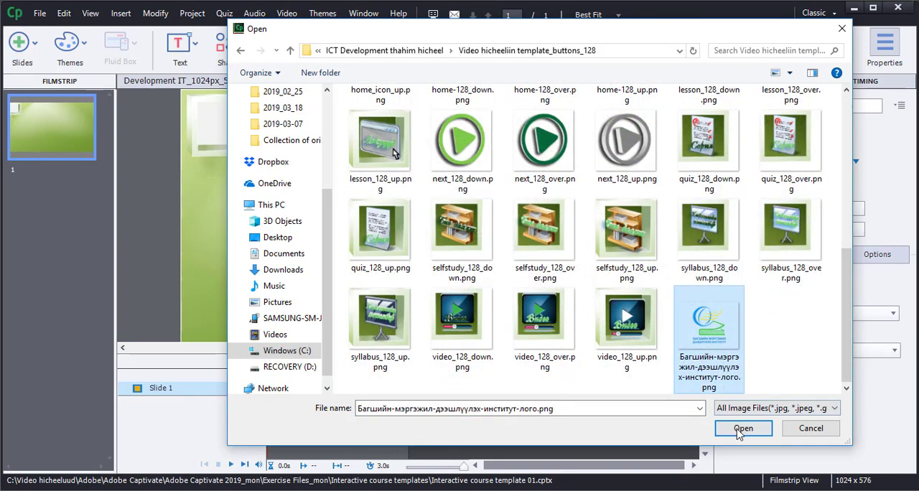
click(741, 428)
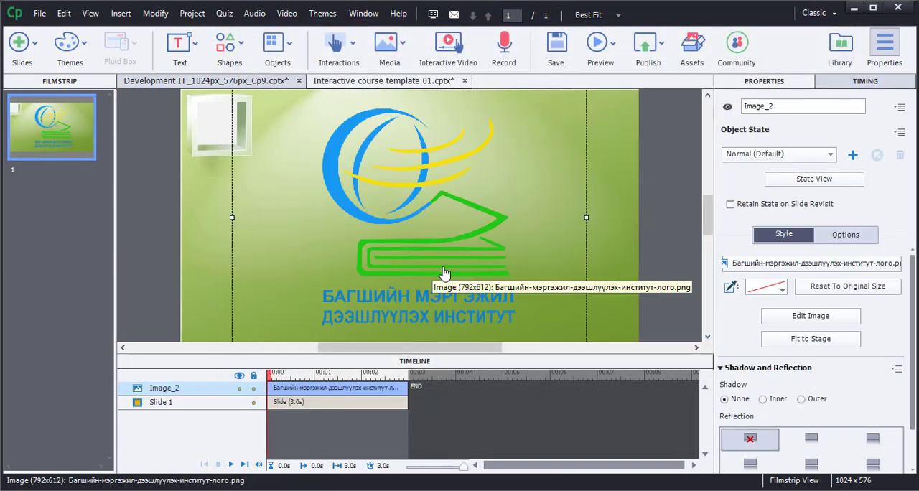
click(795, 344)
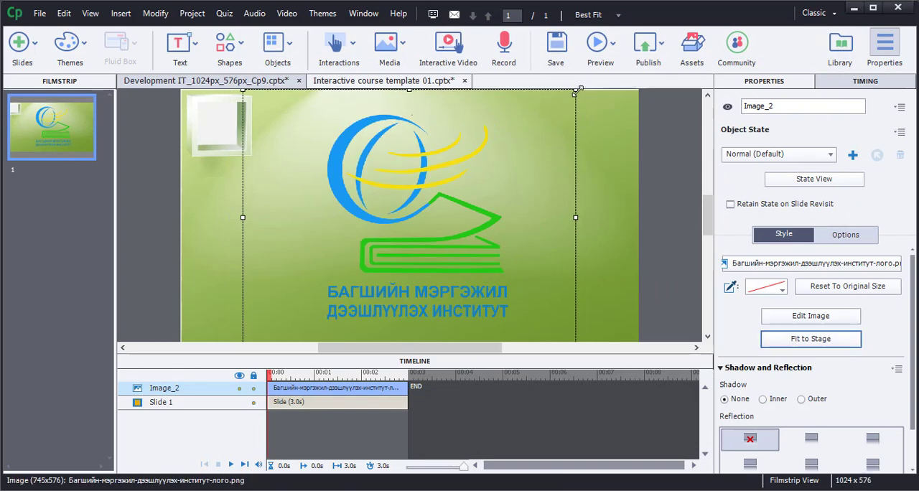
drag(575, 92, 311, 300)
Add a text animation to slide 1 with the text "Сургуулийн нэр".
click(196, 51)
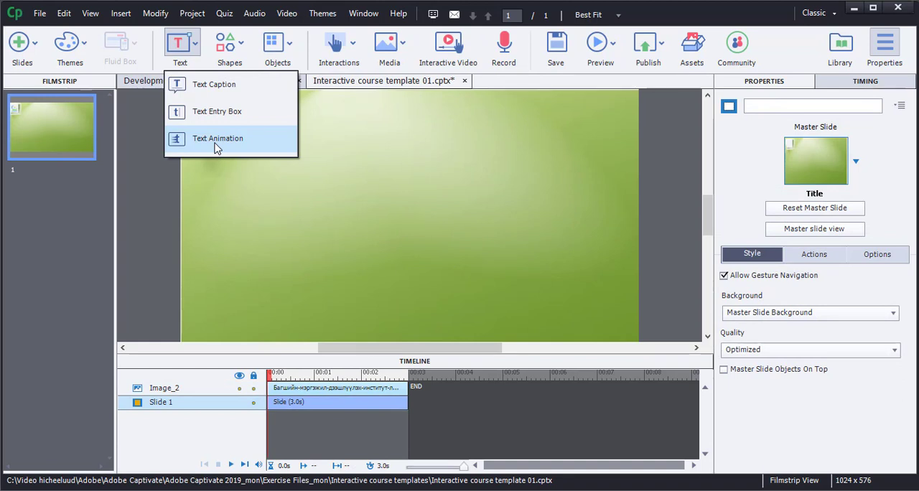
click(215, 135)
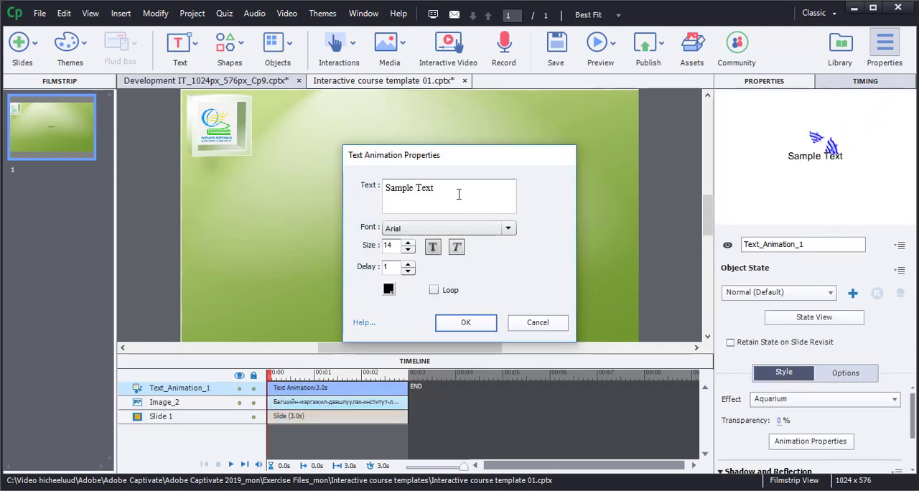
drag(458, 195, 388, 188)
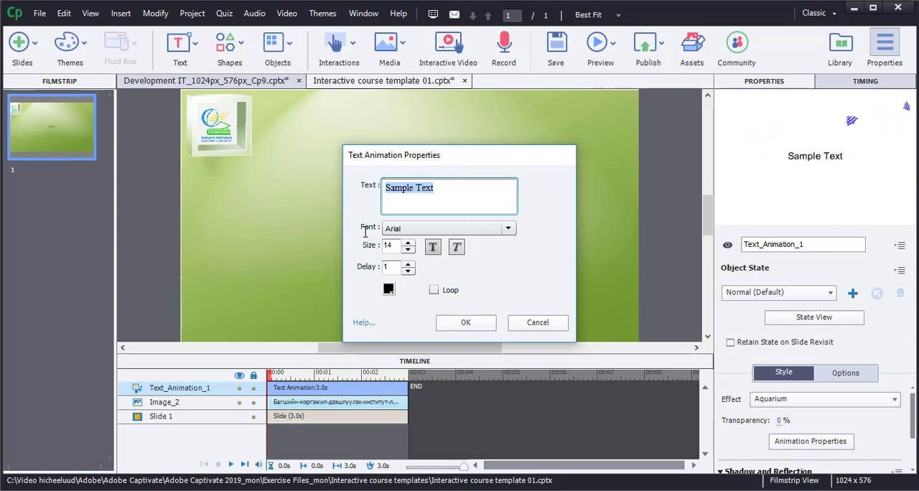
text(Сургуулийн нэр)
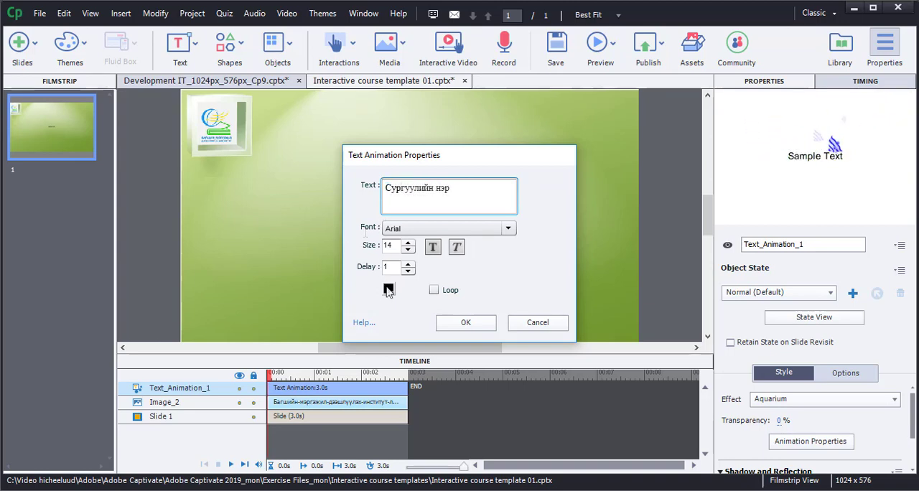
Color the animation text red and set its size to 50.
click(388, 289)
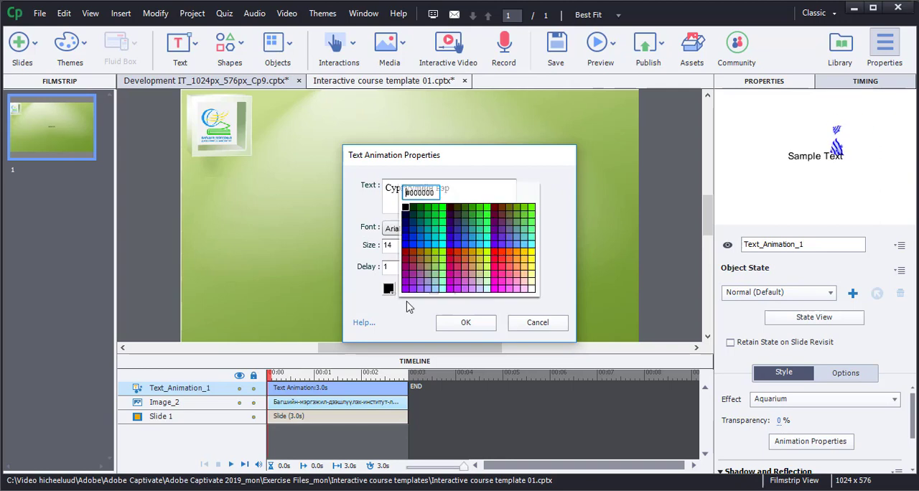
click(493, 255)
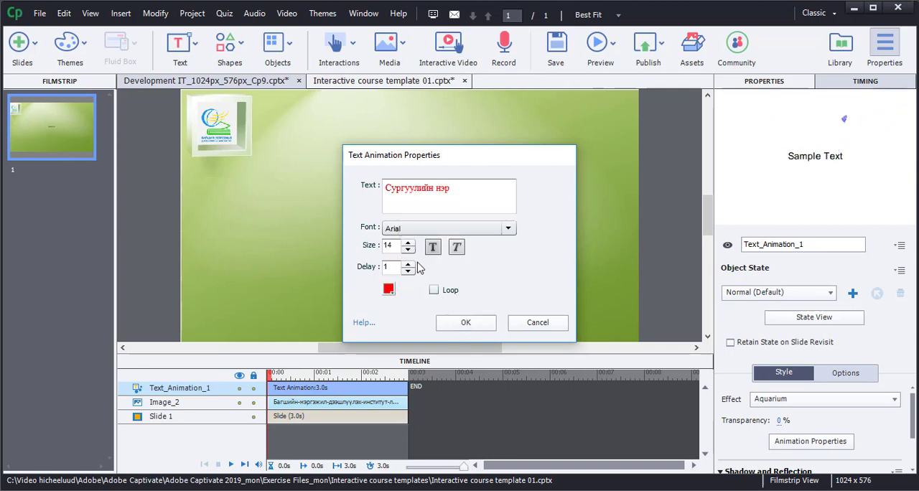
drag(394, 249, 357, 255)
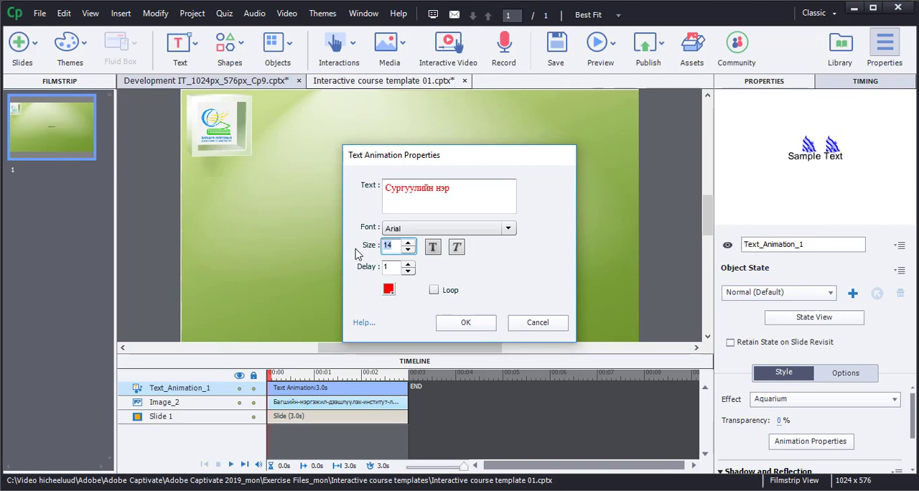
text(50)
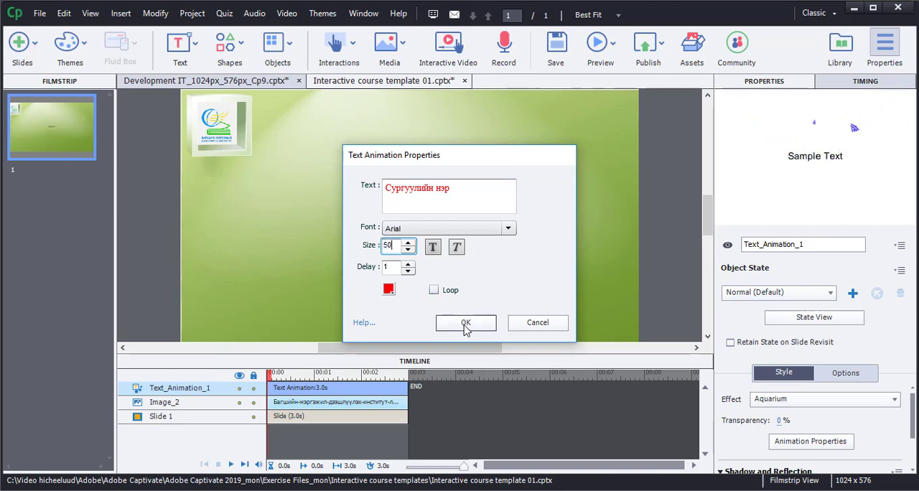
click(465, 322)
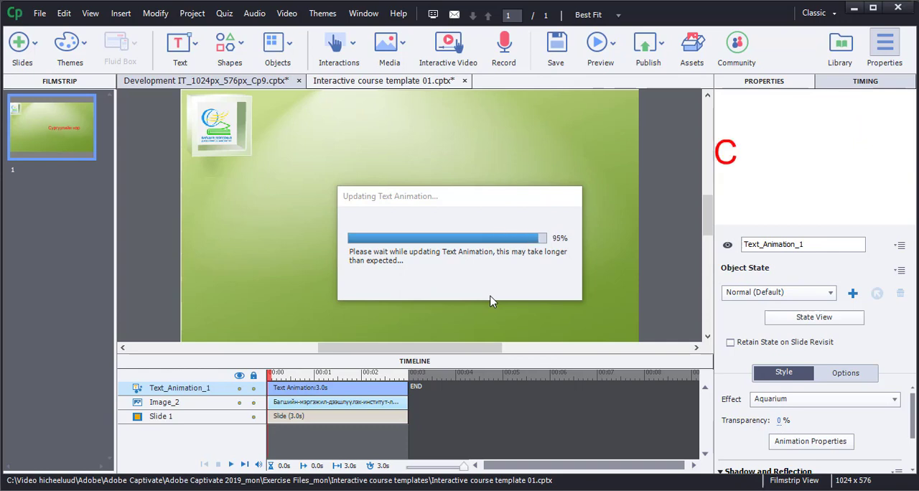
Move the "Сургуулийн нэр" text animation to the top of the slide beside the logo, and change its font to Aksent Mon.
drag(492, 231, 397, 115)
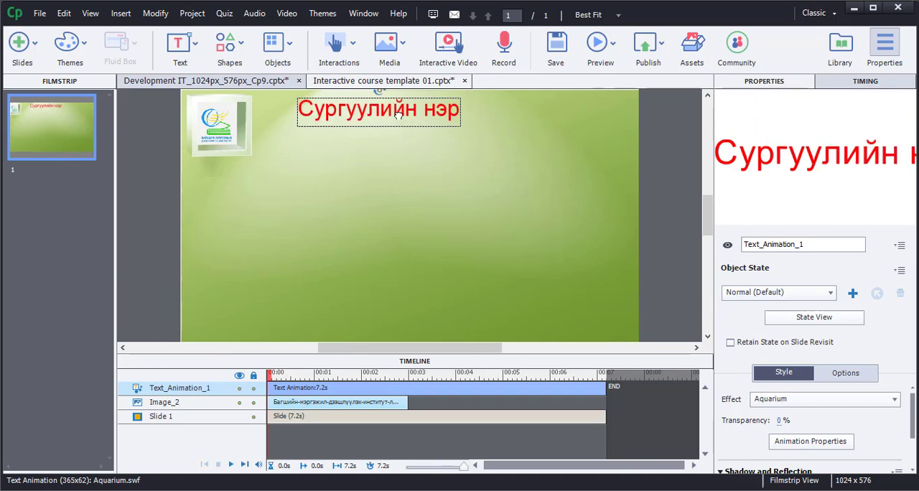
double_click(397, 115)
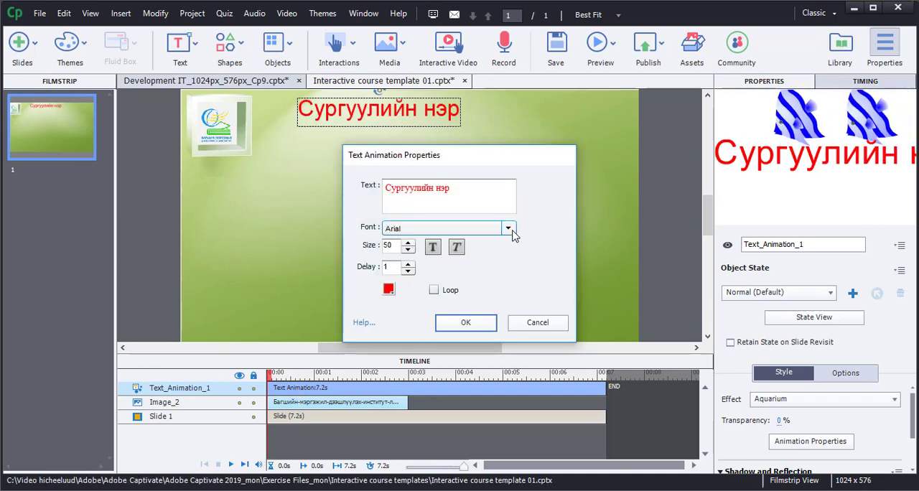
click(509, 230)
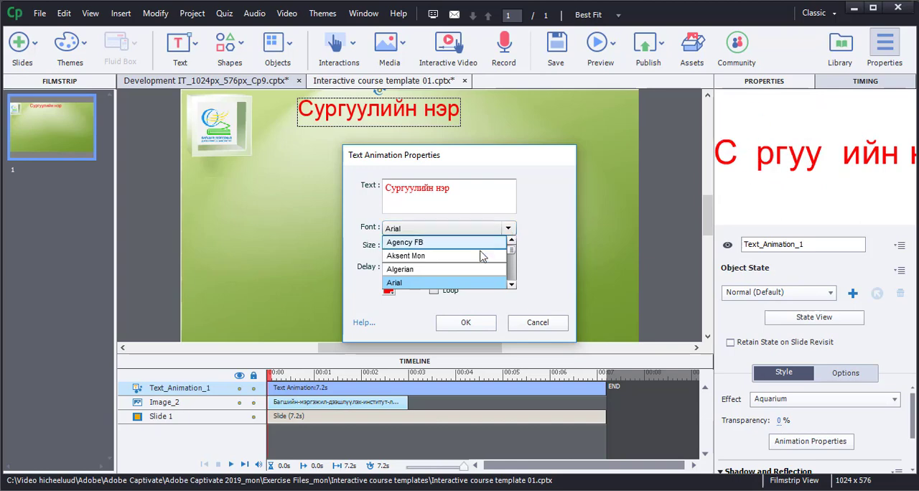
click(478, 257)
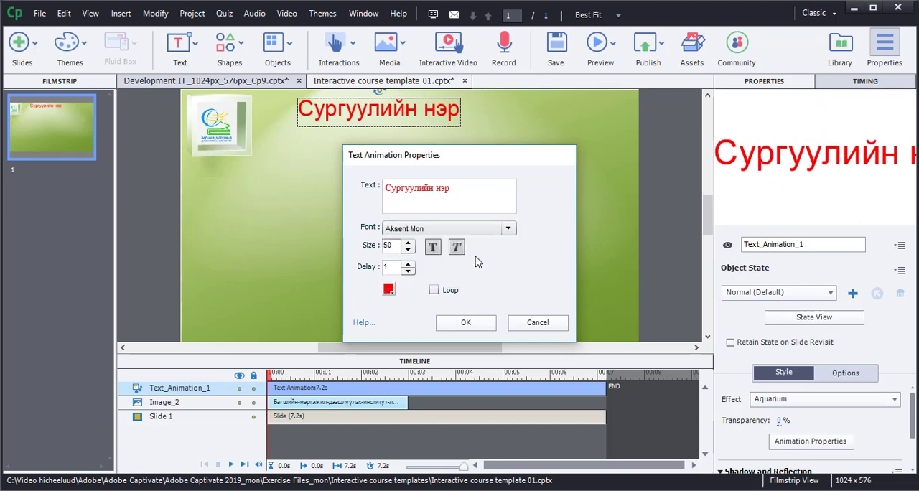
click(475, 323)
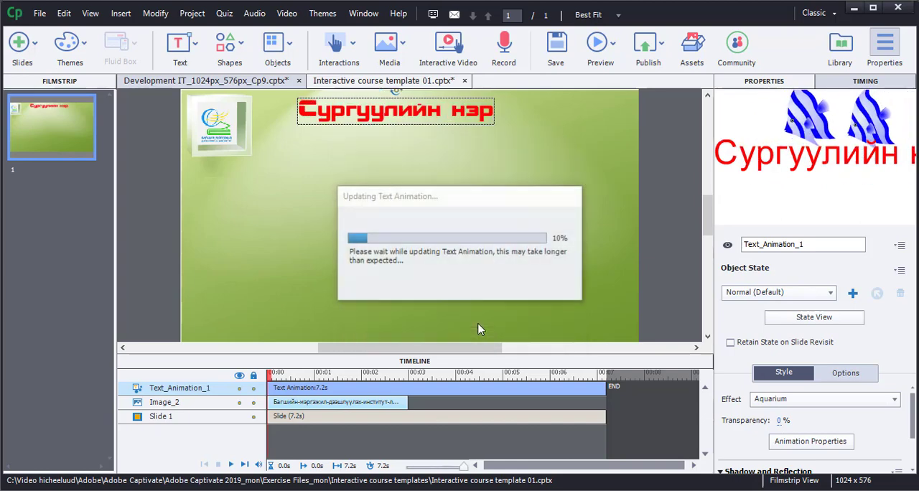
right_click(452, 130)
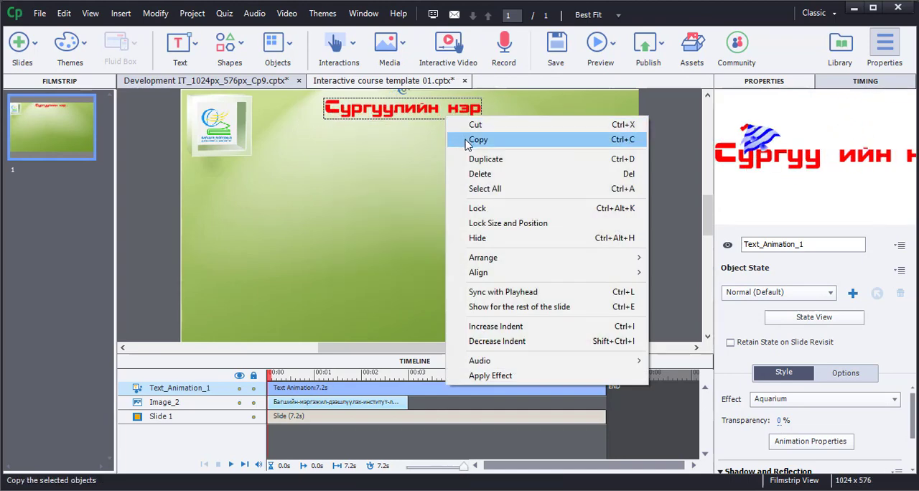
click(684, 201)
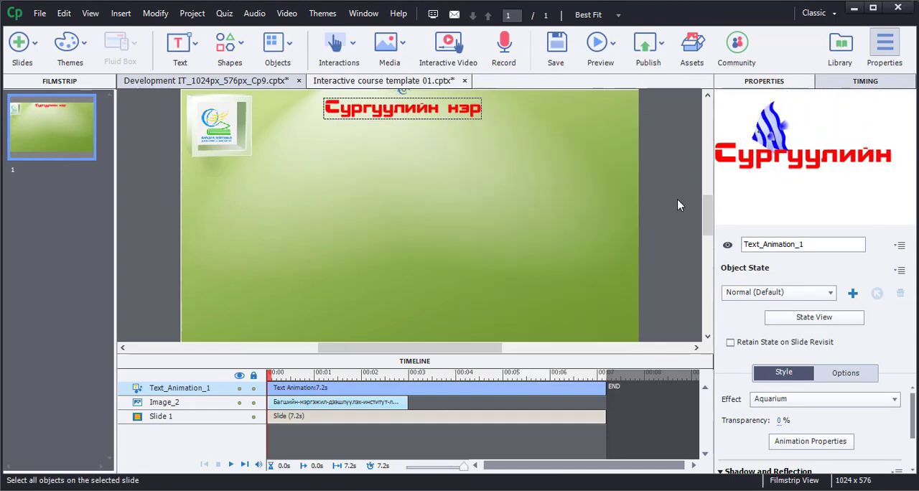
click(676, 199)
Duplicate the "Сургуулийн нэр" text animation, placing the copy directly beneath the original with the text "Тэнхмийн нэр".
click(458, 114)
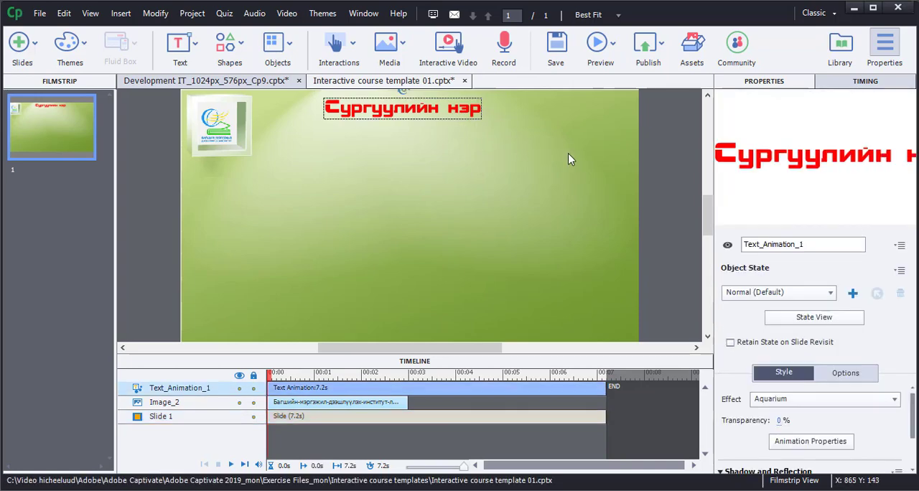
key(ctrl+d)
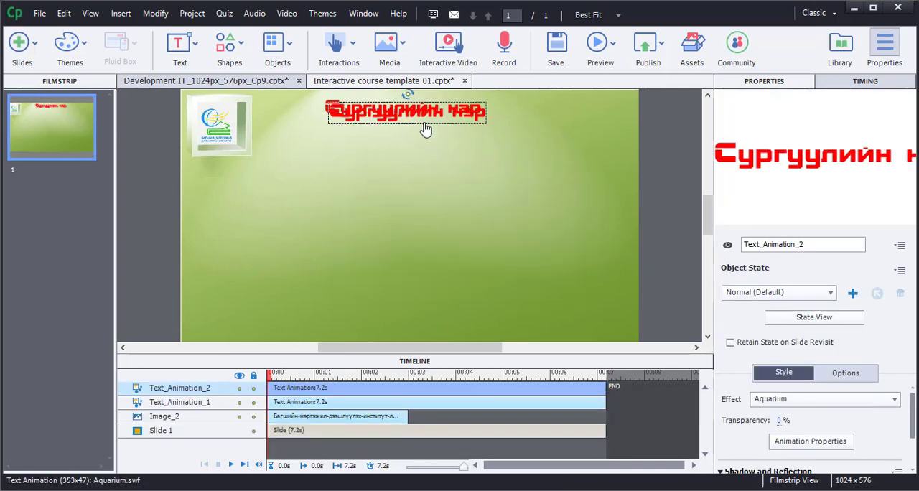
drag(425, 117, 417, 136)
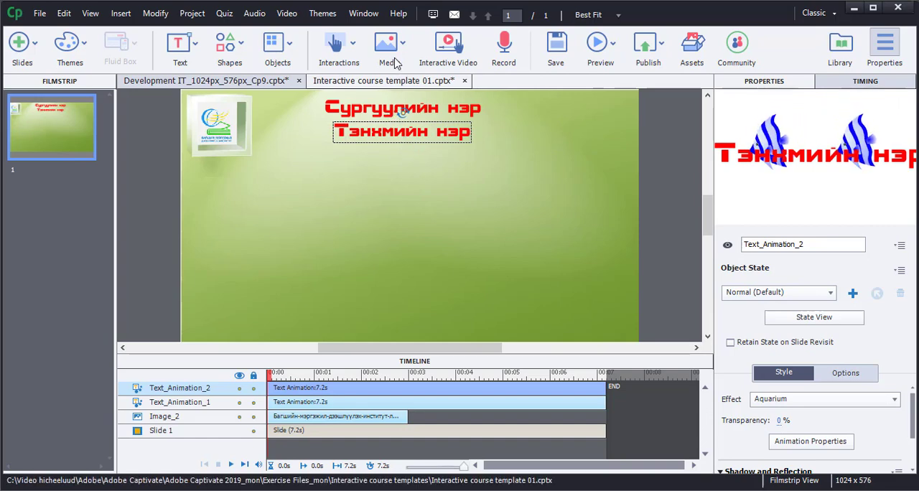
Insert a button on slide 1 and set its type to Image Button.
click(352, 44)
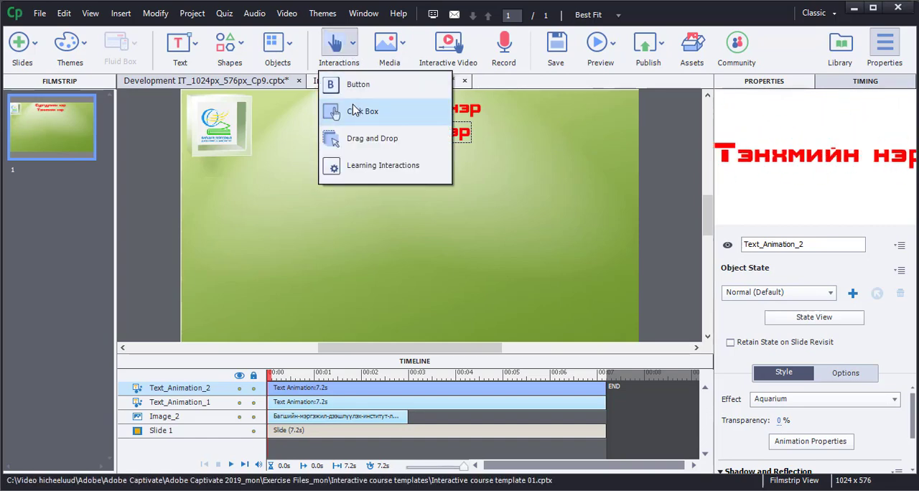
click(359, 94)
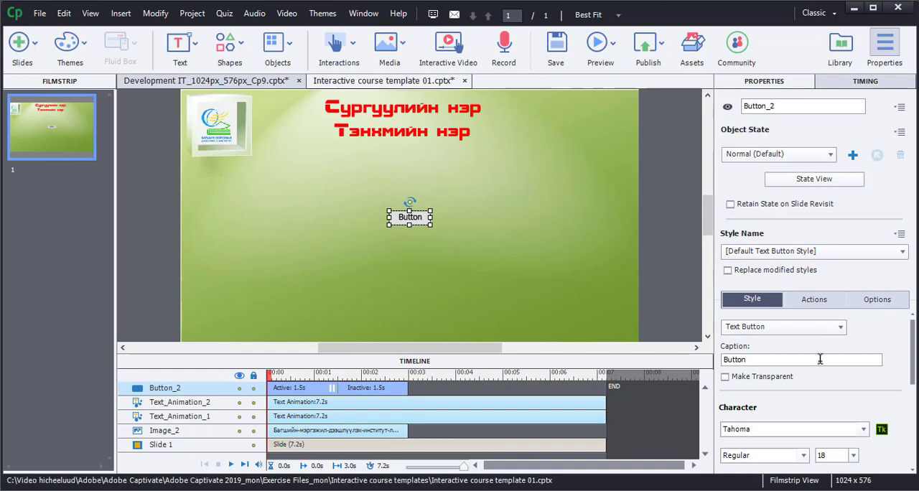
click(840, 327)
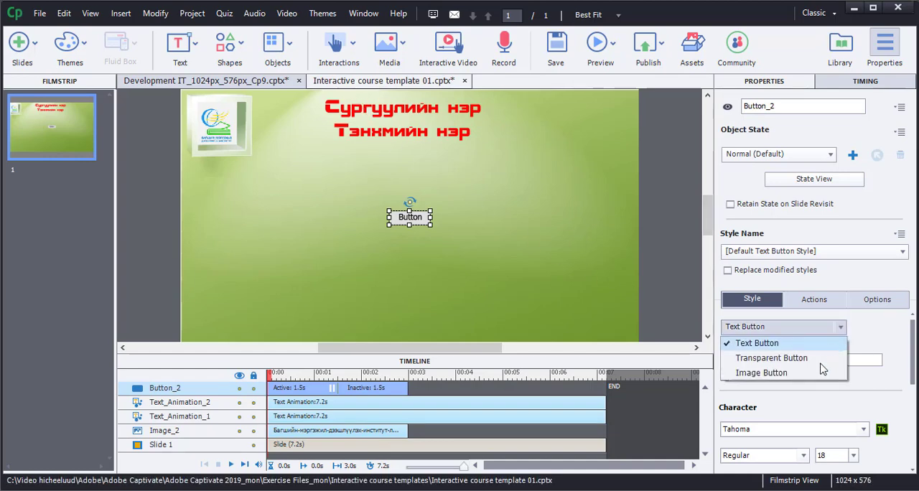
click(814, 371)
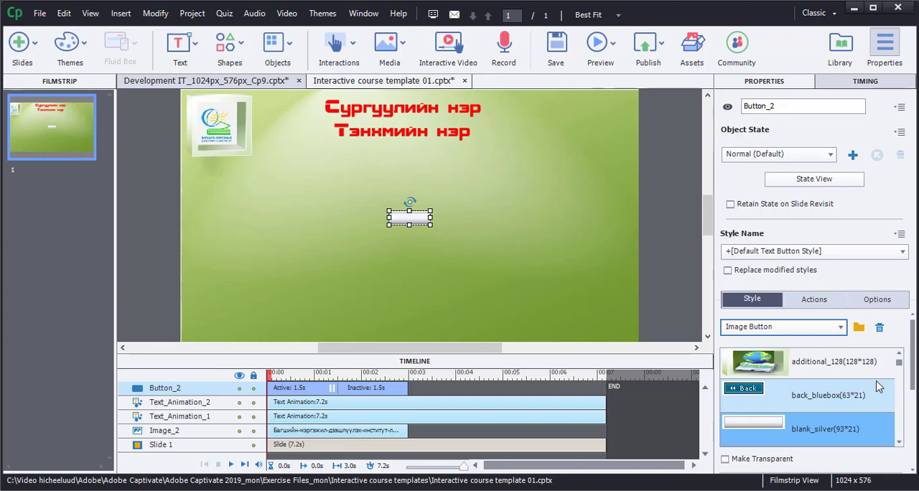
Load home_128_up.png from the Buttons gallery as the button's image and place the button in the slide's upper-right corner.
click(859, 329)
scroll(574, 237, down, 10)
click(381, 240)
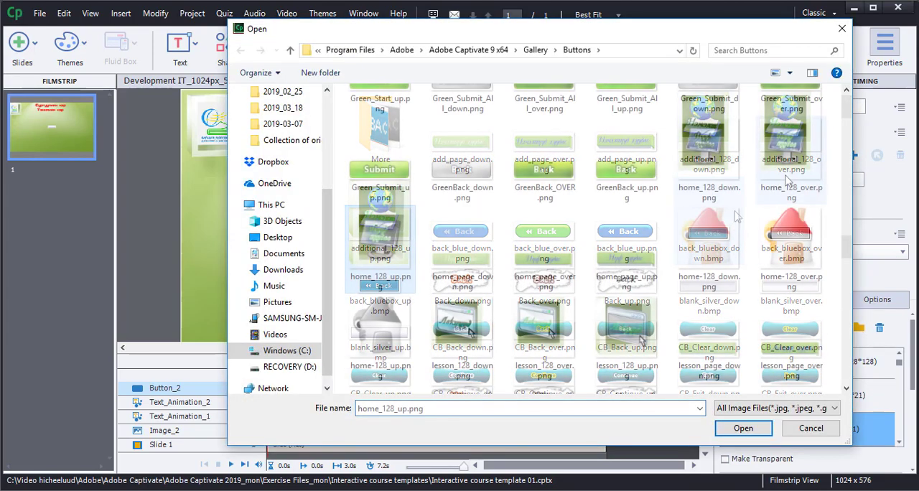
click(743, 428)
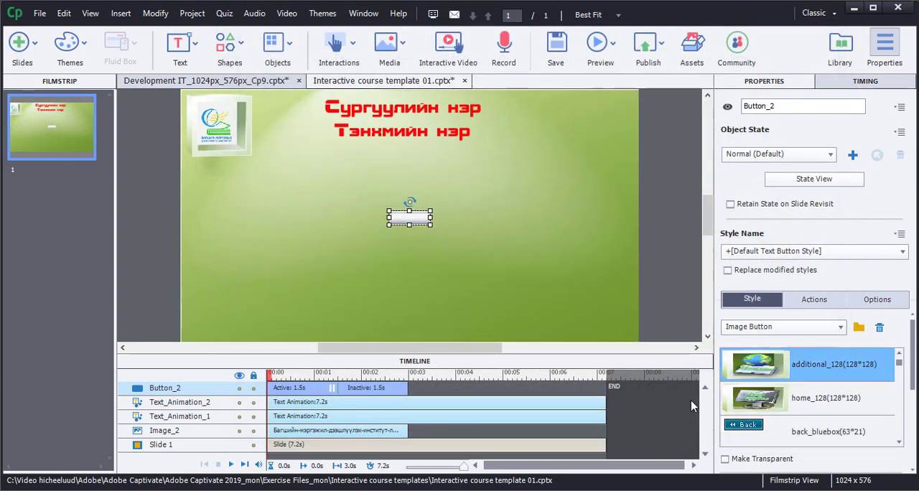
drag(424, 245, 601, 133)
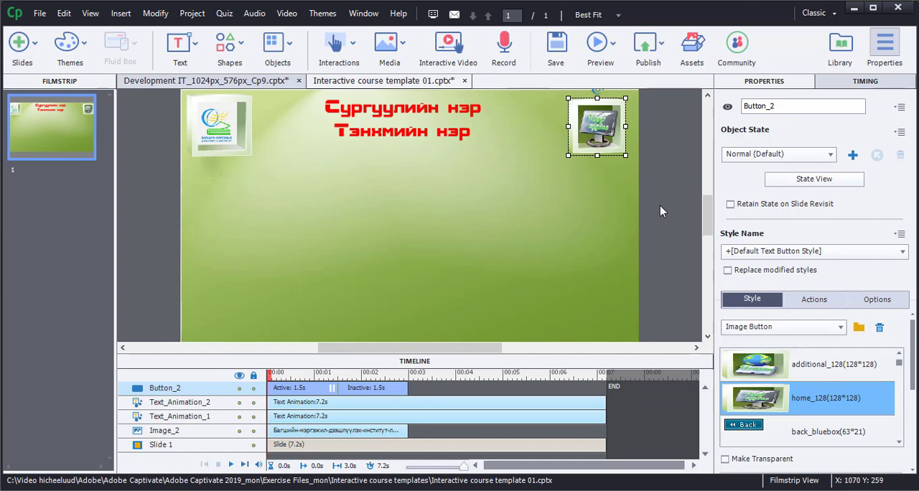
Copy the upper row of three image buttons with their text captions from Development IT_1024px_576px_Cp9.cptx into slide 1 of Interactive course template 01.cptx.
click(257, 86)
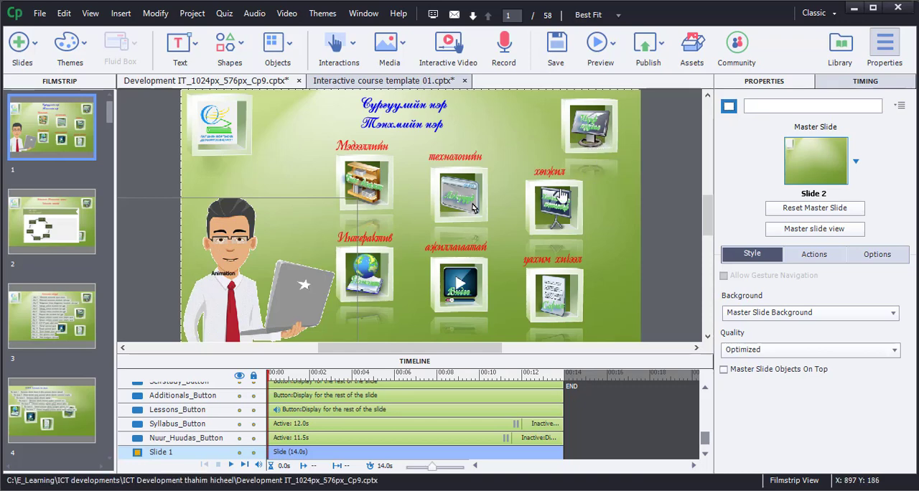
click(386, 197)
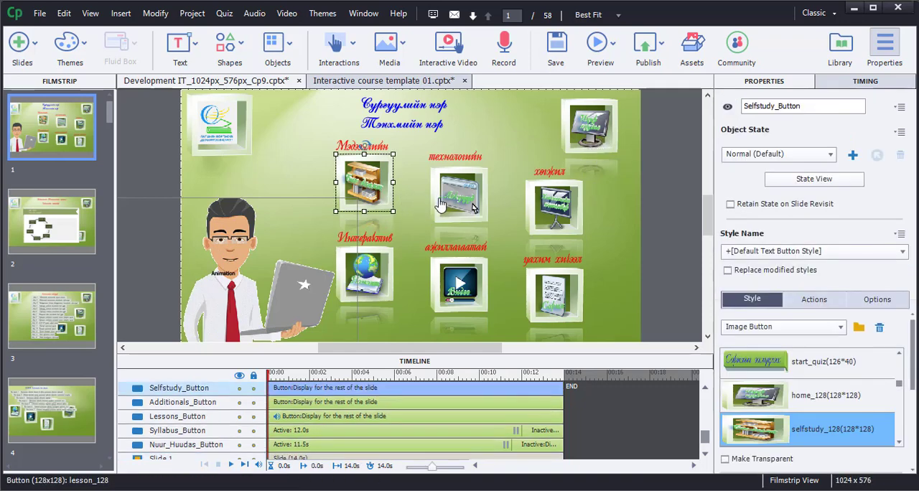
shift+click(451, 204)
shift+click(543, 221)
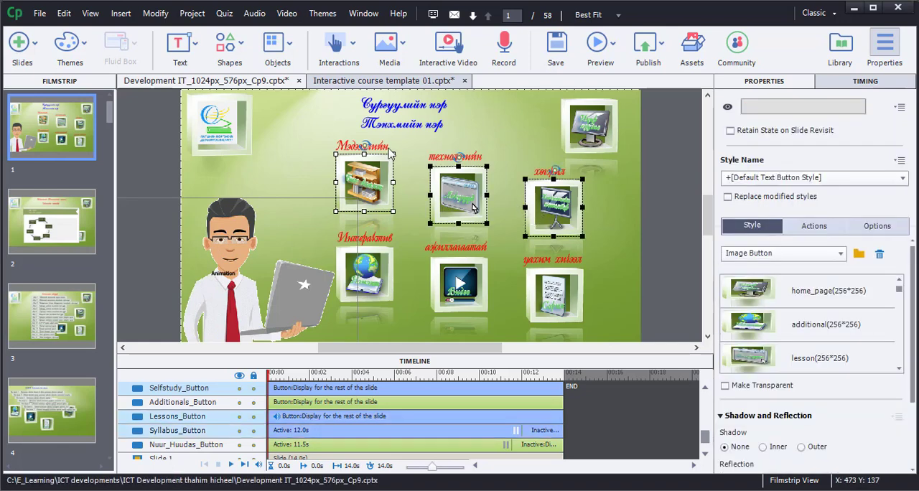
shift+click(391, 151)
shift+click(445, 162)
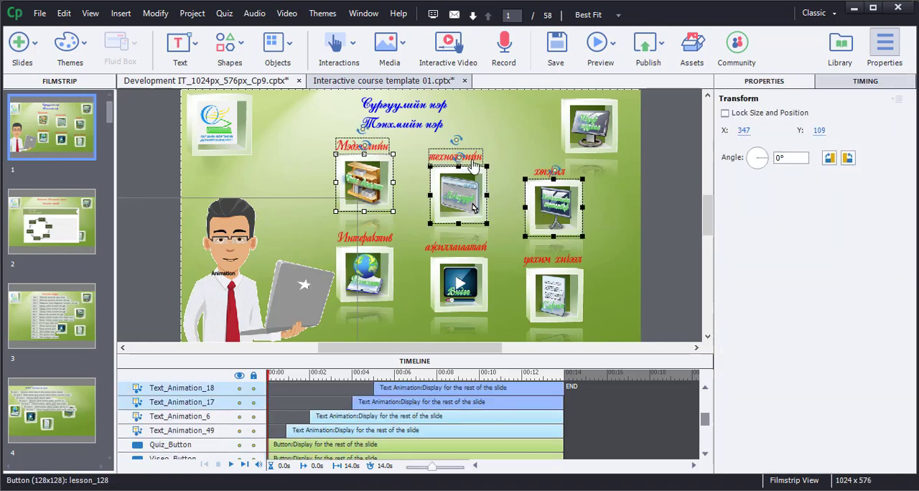
shift+click(546, 171)
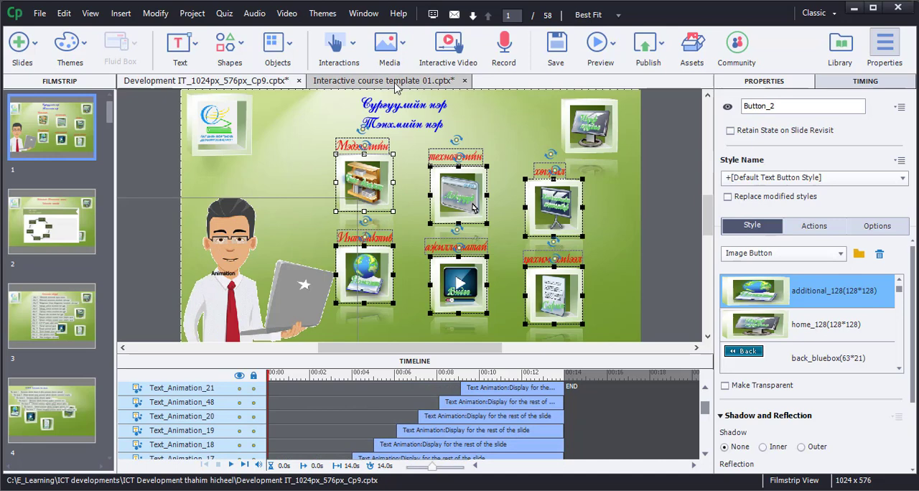
click(396, 82)
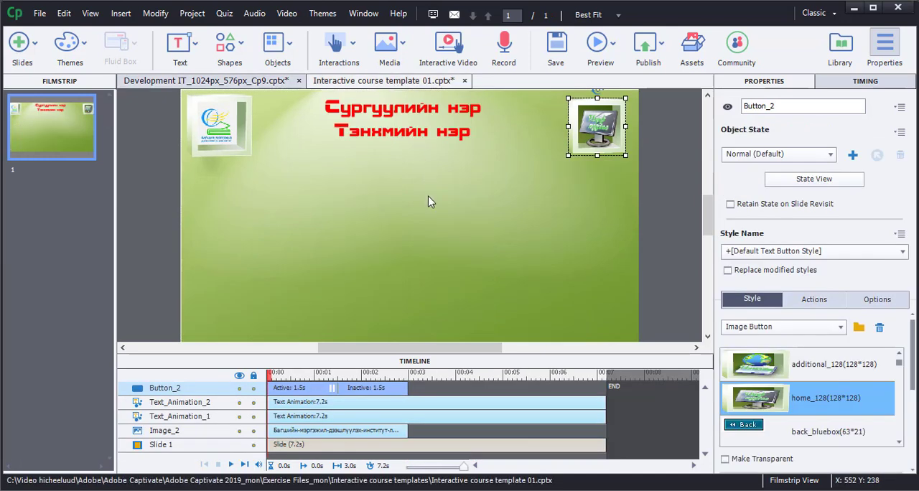
key(ctrl+v)
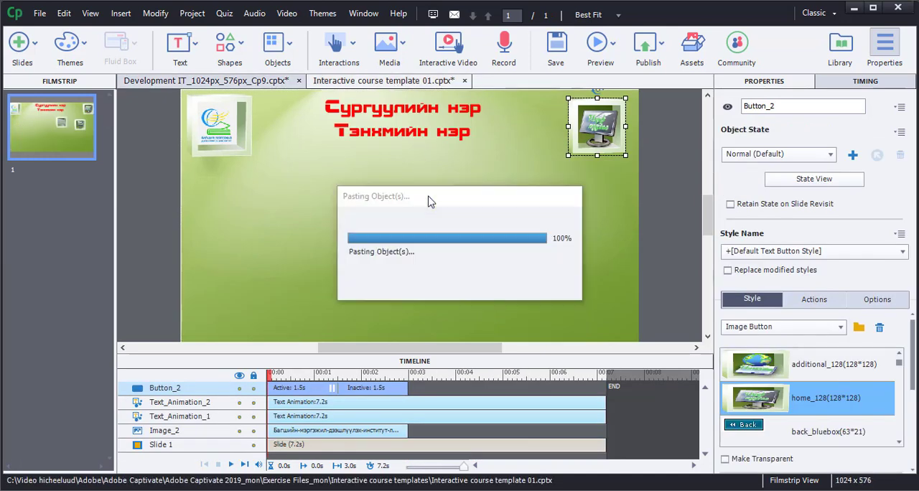
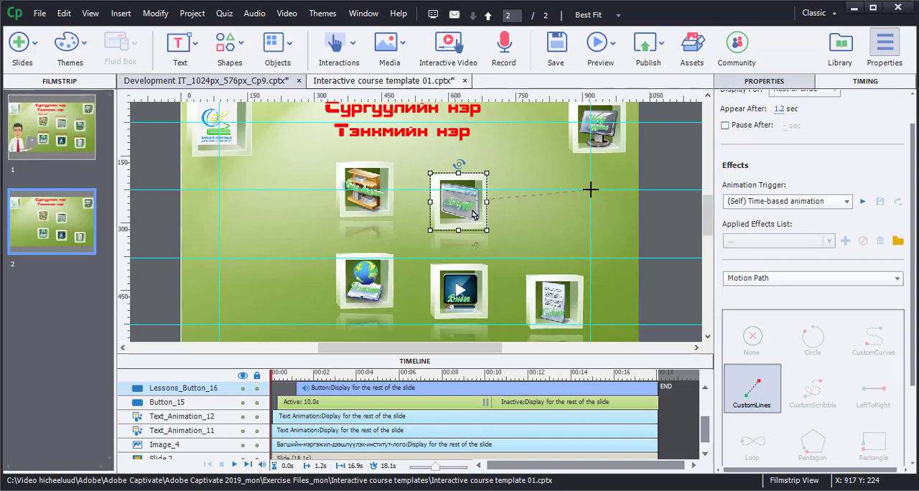
Give the lessons and quiz buttons on slide 2 CustomLines motion paths ending on the vertical guide near the slide's right edge.
click(590, 190)
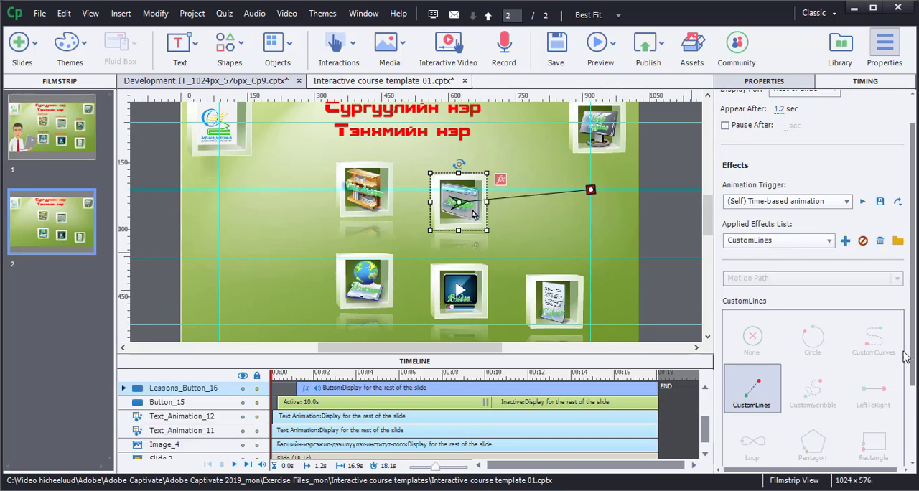
scroll(916, 345, down, 3)
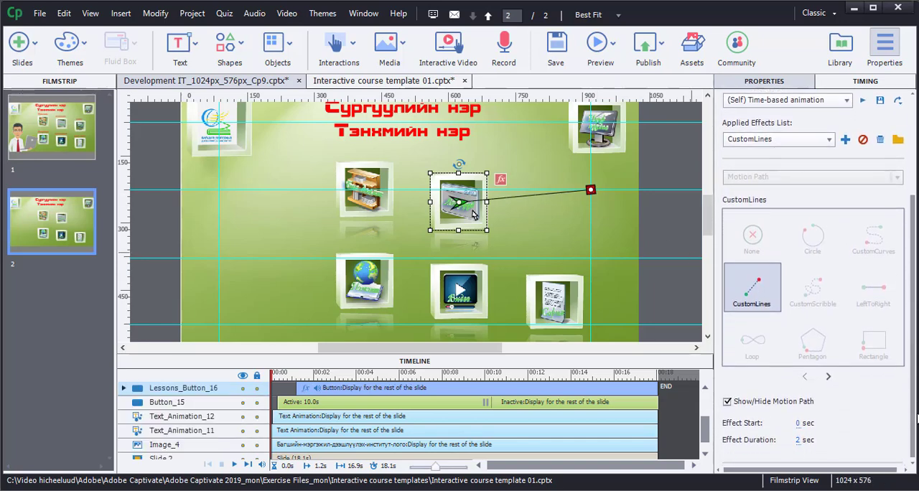
click(558, 309)
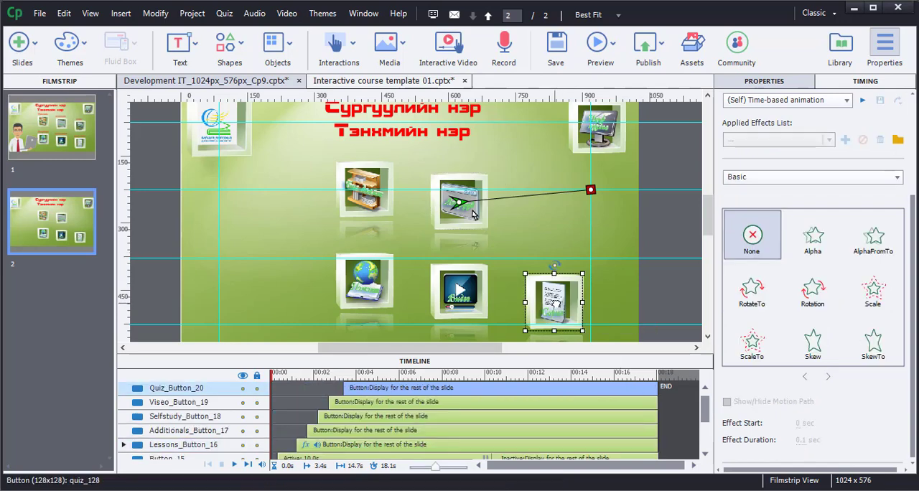
click(805, 329)
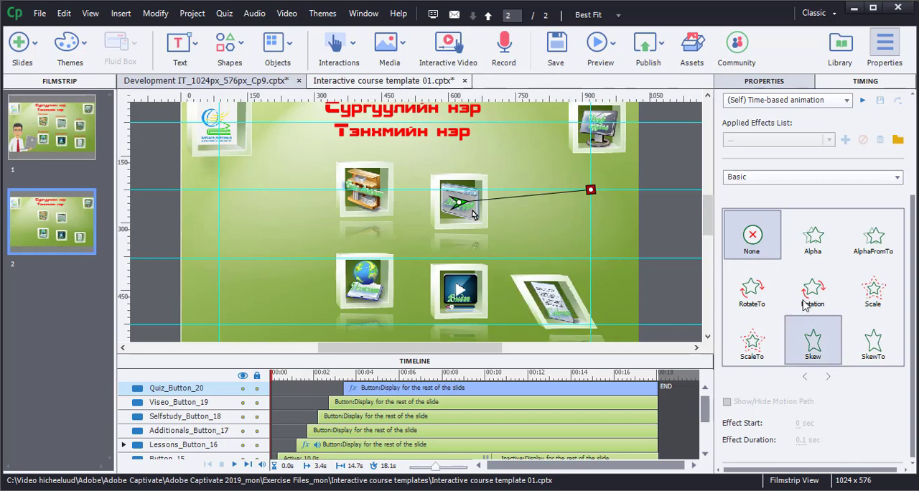
click(744, 179)
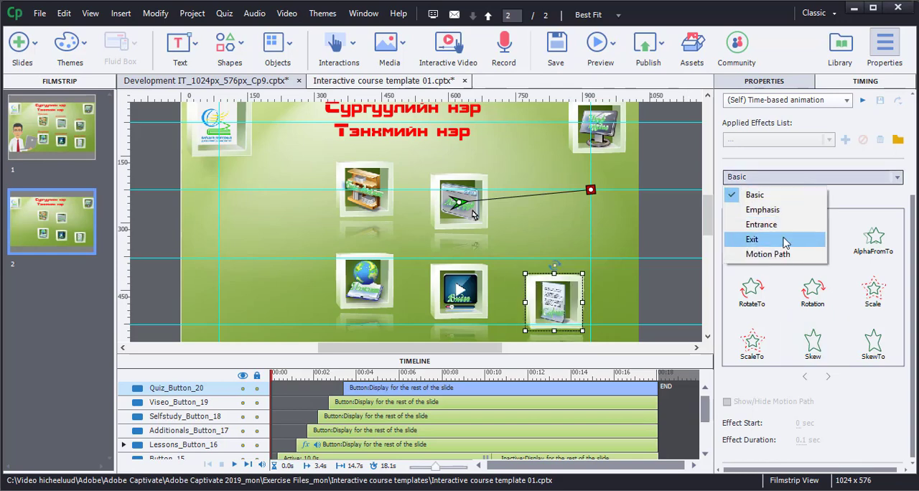
click(767, 255)
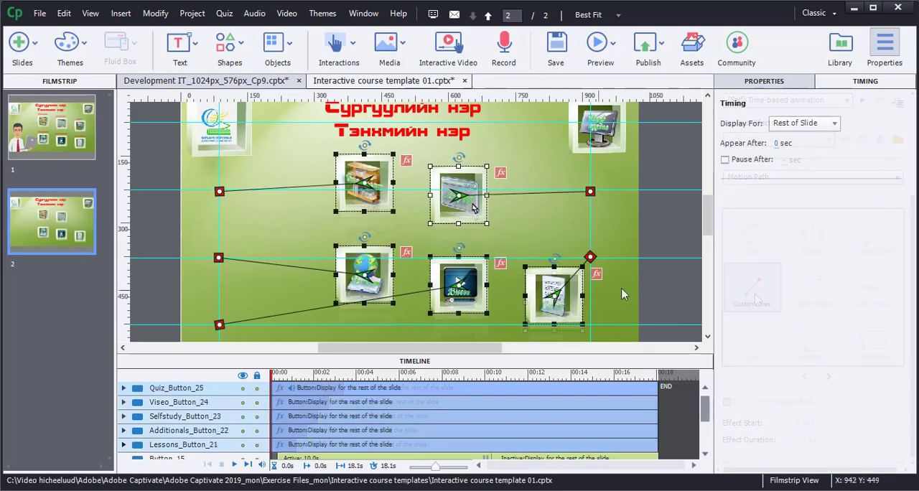
click(675, 291)
click(481, 294)
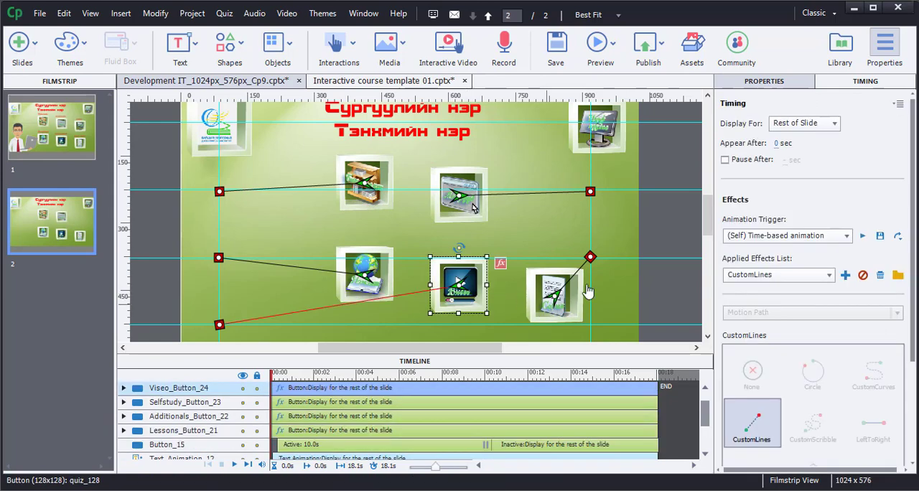
scroll(913, 337, down, 3)
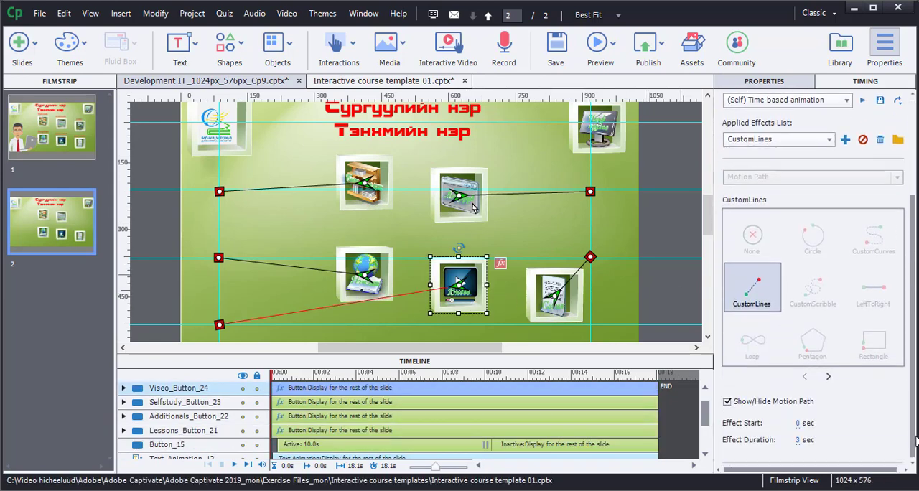
Change slide 2's upper text animation to "Мэдээллийн Технологийн хөгжил" and the lower one to "Хичээлийн хөтөлбөр".
double_click(416, 109)
drag(452, 188, 366, 192)
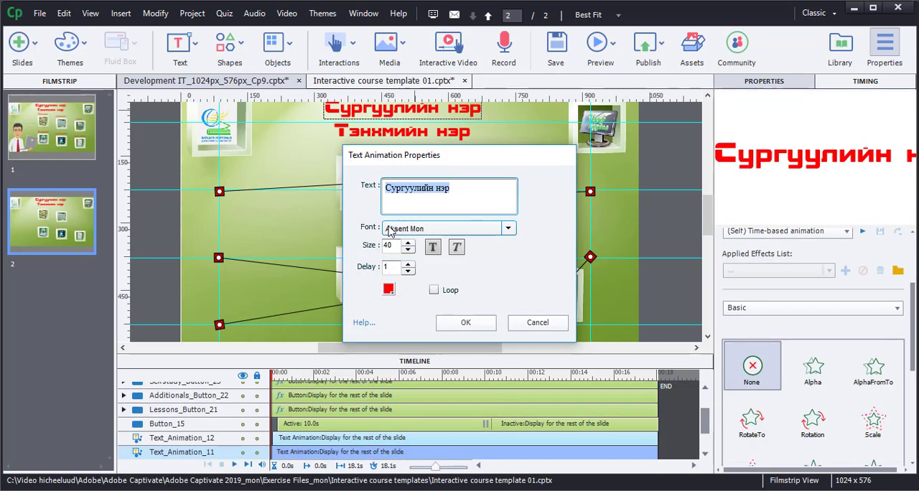
text(M)
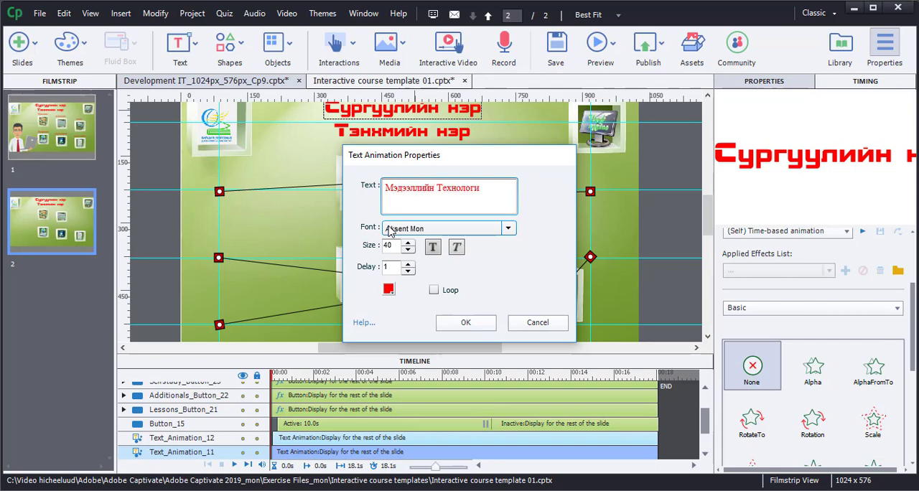
text(хөгжил)
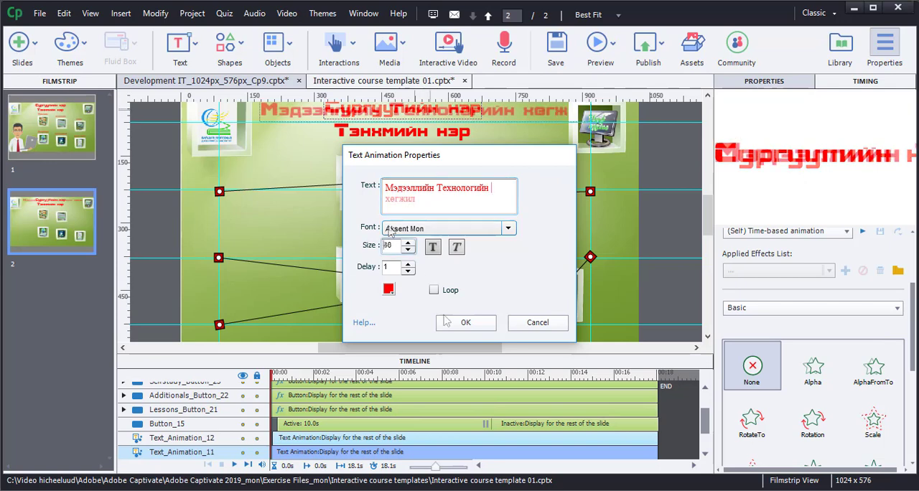
click(465, 322)
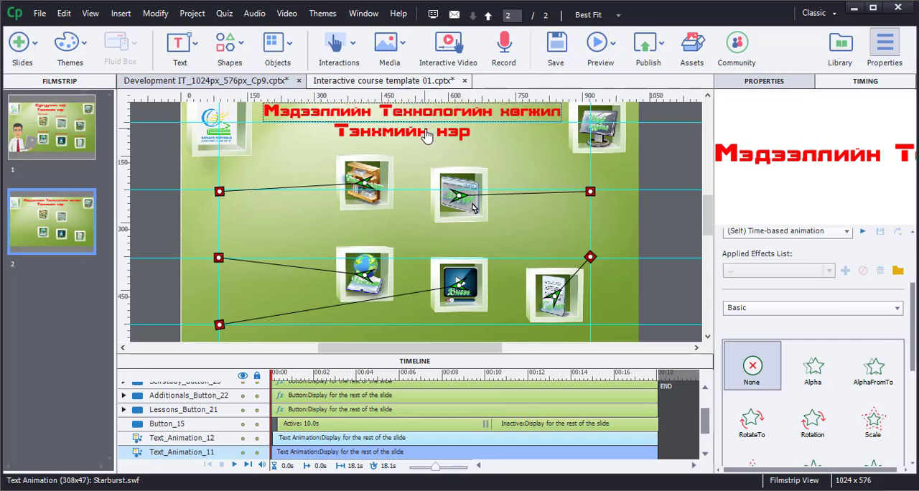
double_click(425, 130)
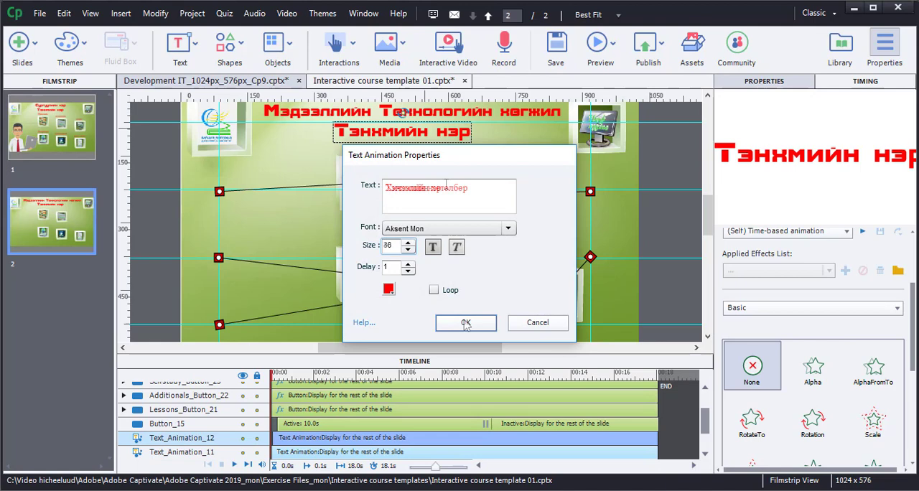
click(467, 322)
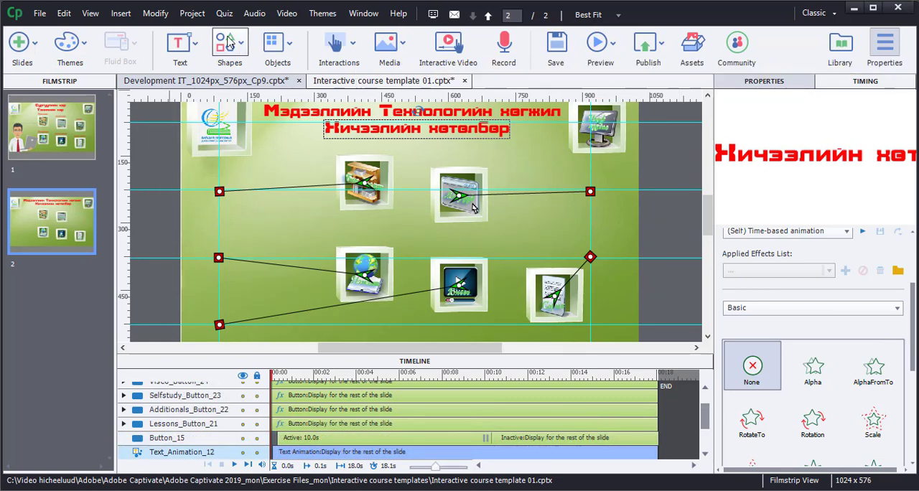
Insert a Process Circle learning interaction on slide 2.
click(353, 45)
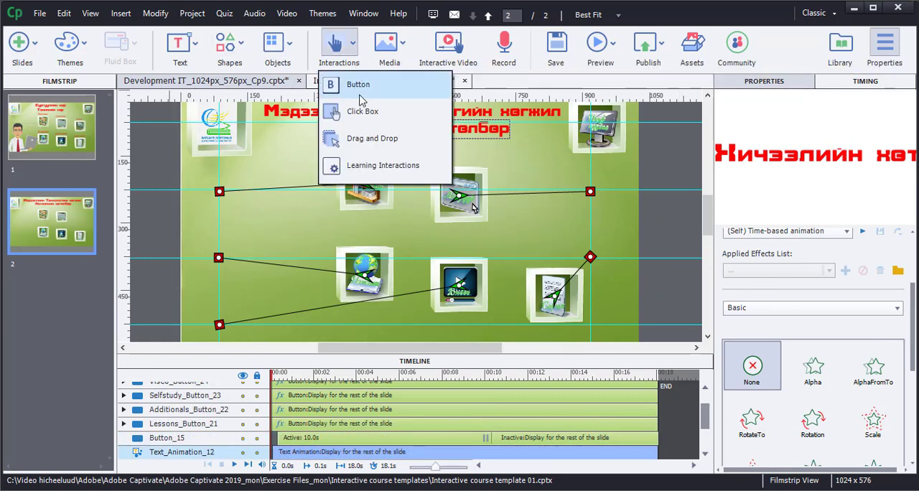
click(375, 171)
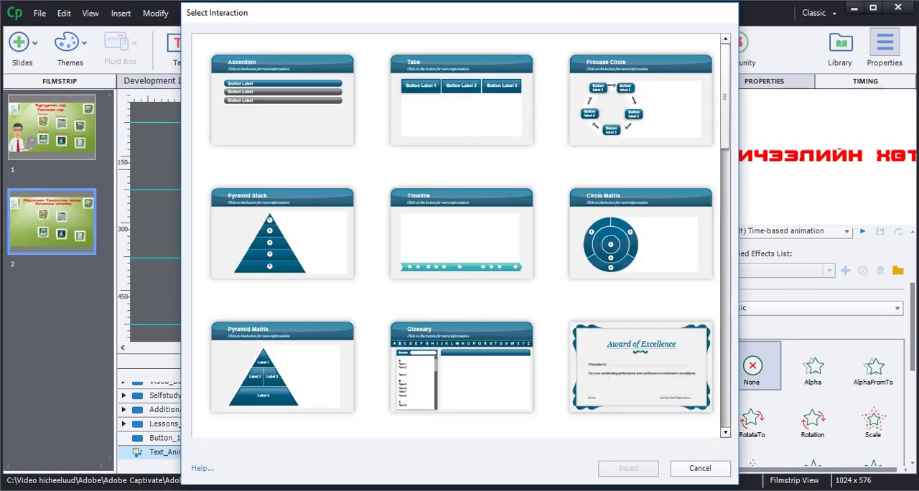
click(636, 119)
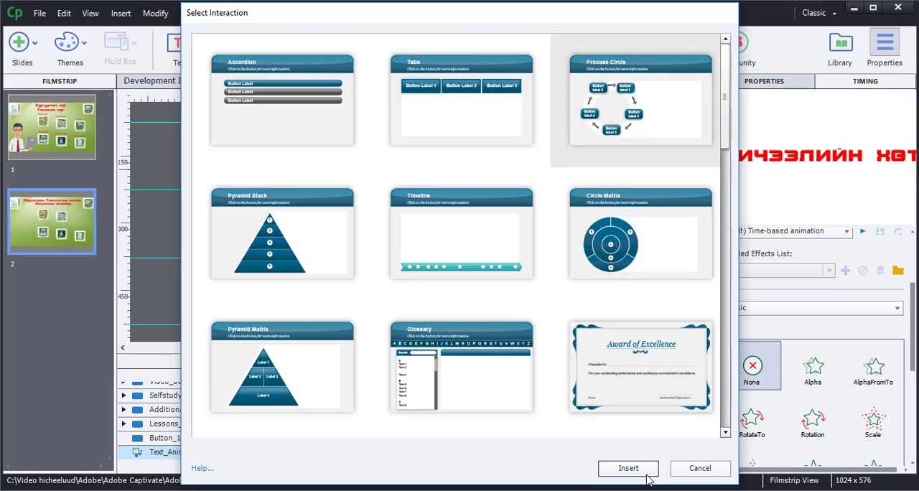
click(648, 471)
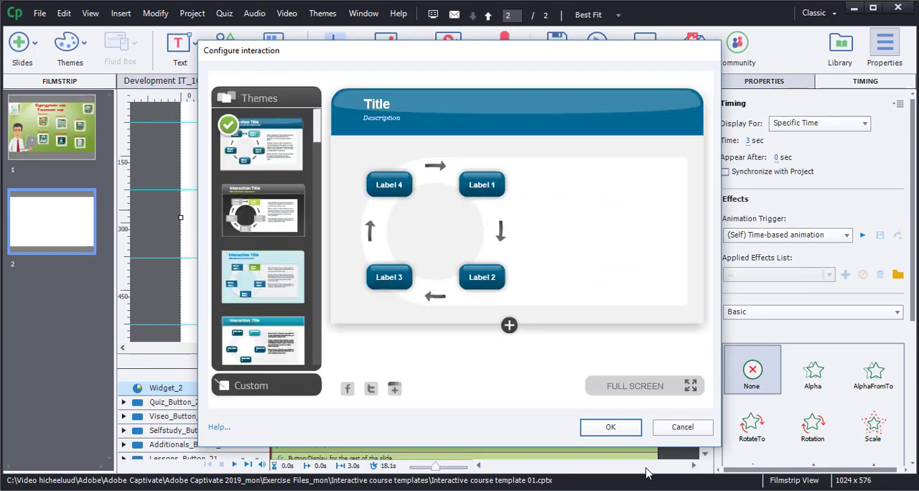
Add two buttons to the Process Circle, title it TC202, and label one button "Хичээлийн нэр" with the content "Хичээлийн сэдэв:".
click(508, 327)
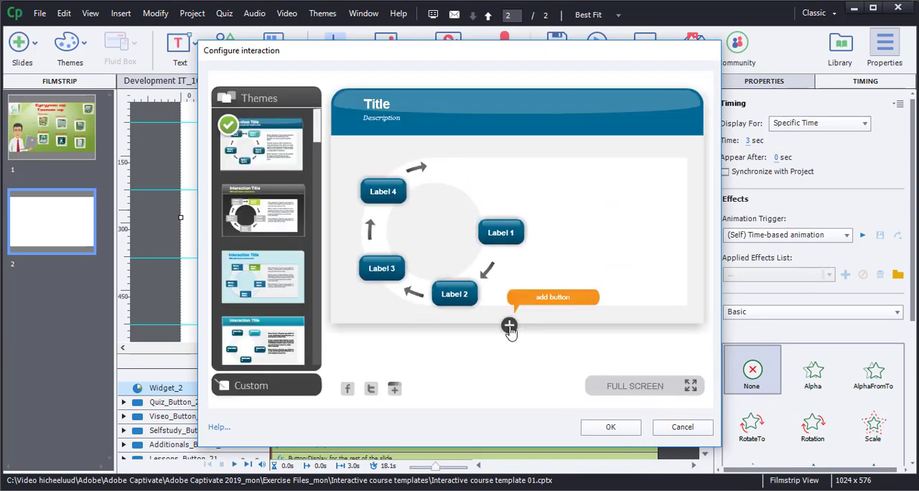
click(509, 326)
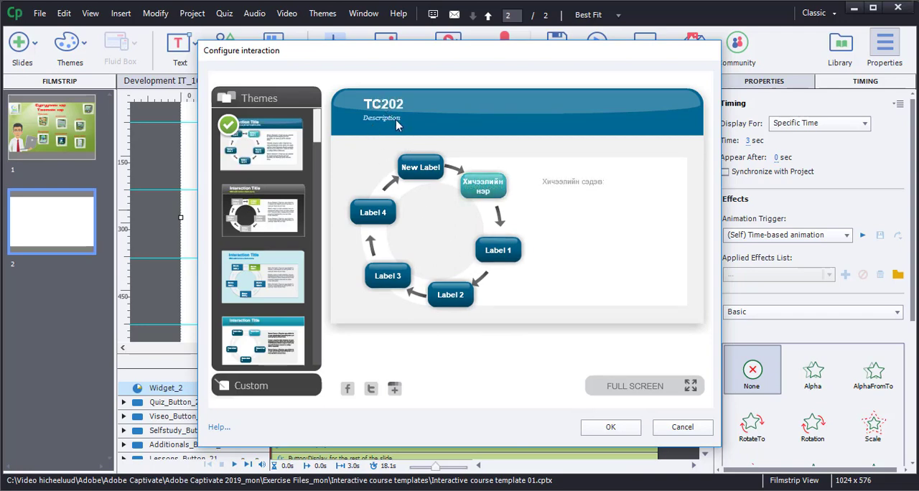
click(610, 426)
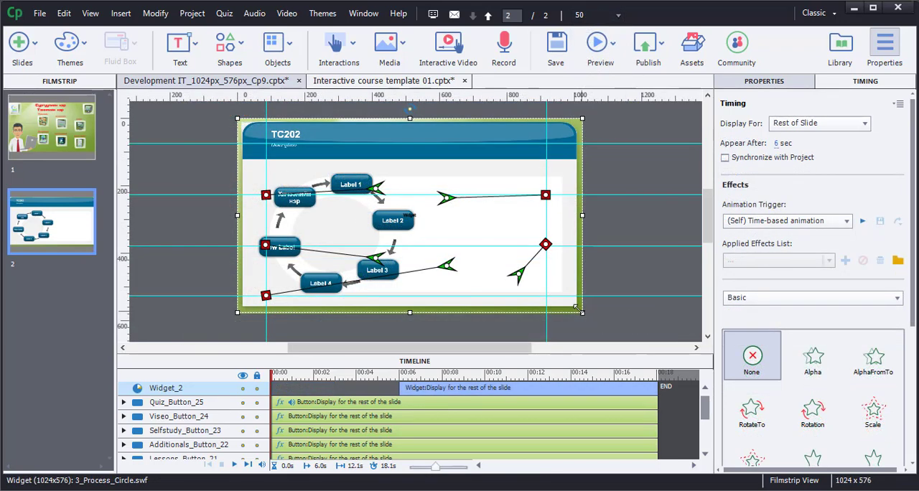
Scale the Process Circle interaction down so it sits beneath the two title lines, clear of the logo and home button.
drag(578, 308, 537, 283)
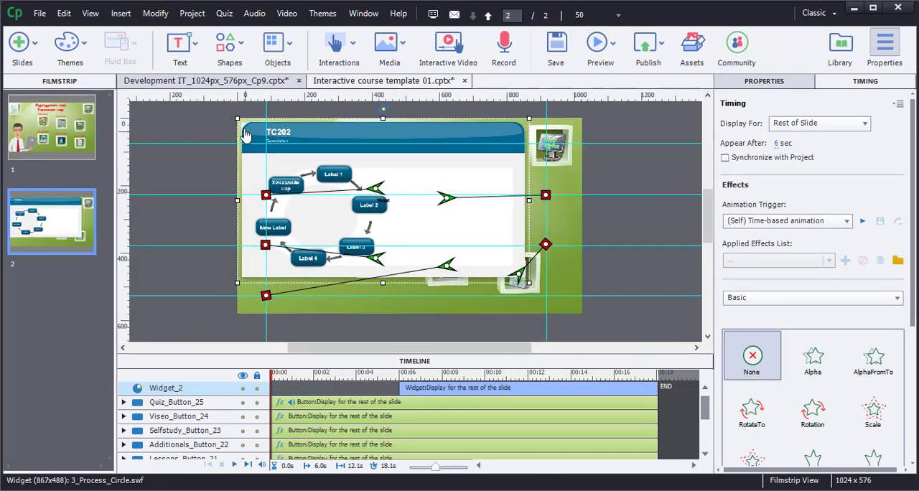
drag(234, 115, 256, 152)
click(173, 148)
Set the syllabus button on slide 1 to jump to slide 2 on success.
click(71, 132)
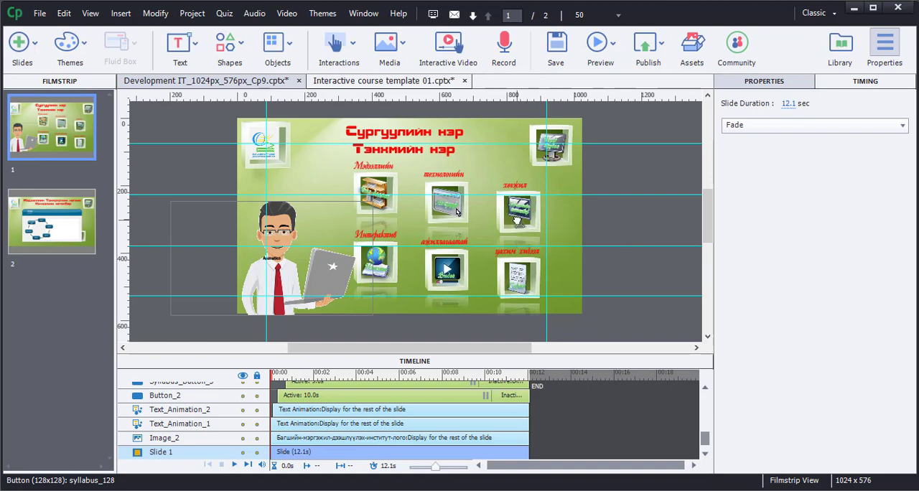
click(519, 227)
click(814, 299)
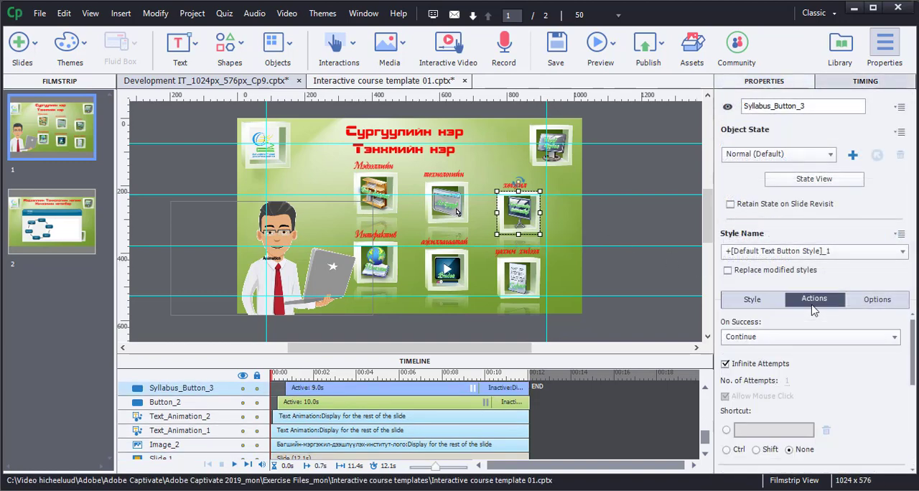
click(829, 337)
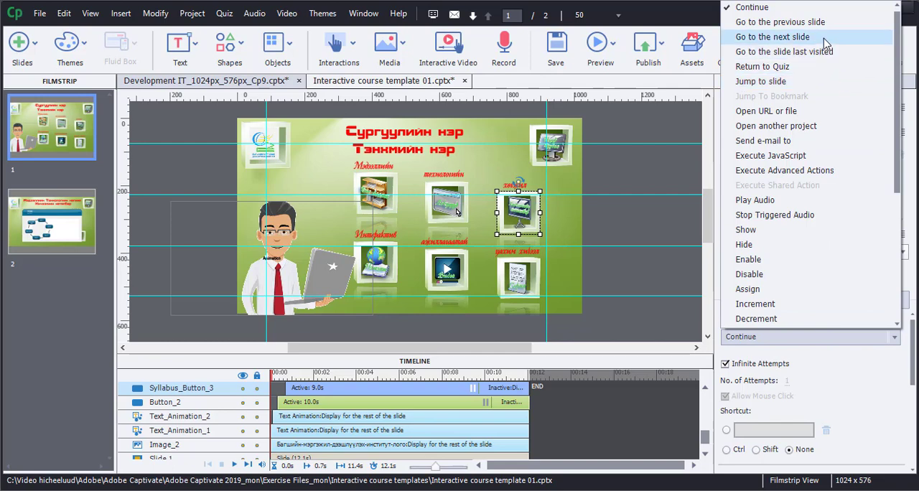
click(801, 84)
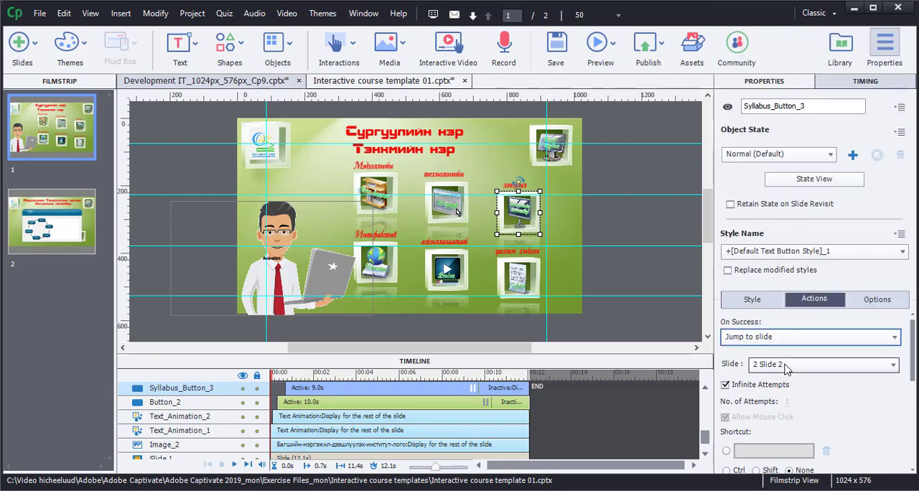
click(644, 202)
Preview the whole project, testing the syllabus button's jump and the "Хичээлийн нэр" button in the Process Circle.
click(613, 47)
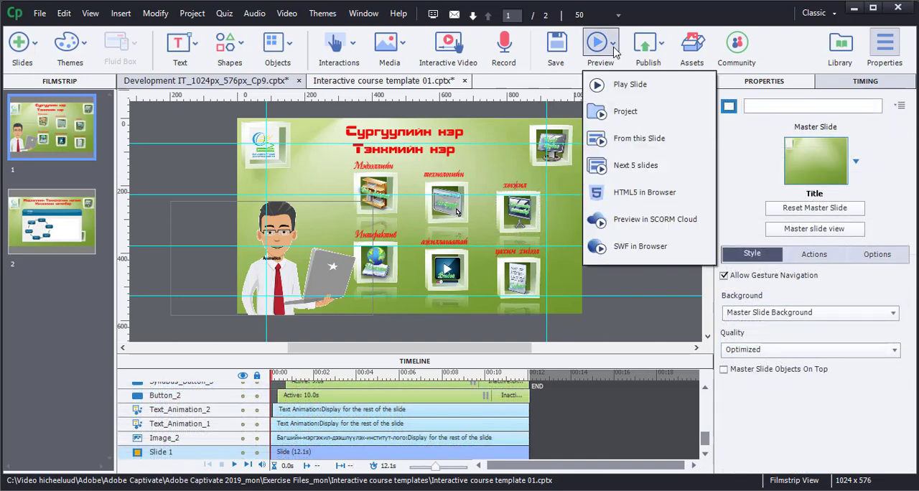
click(626, 111)
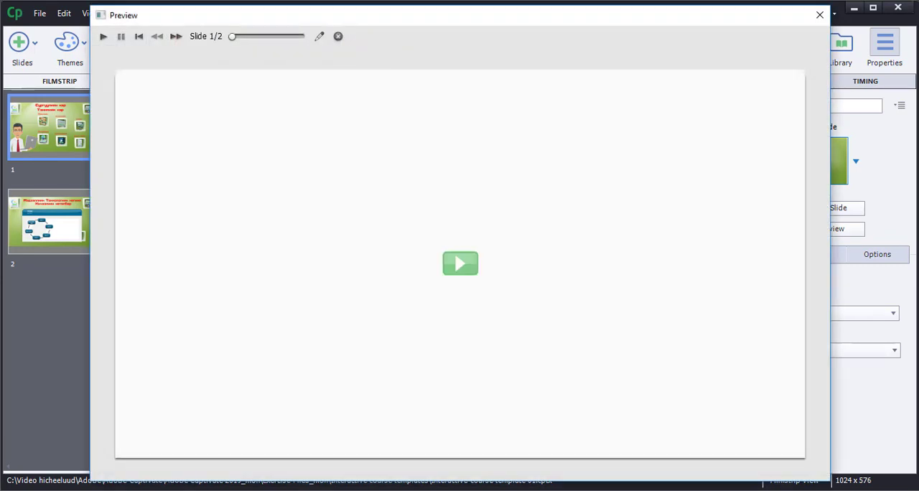
click(463, 267)
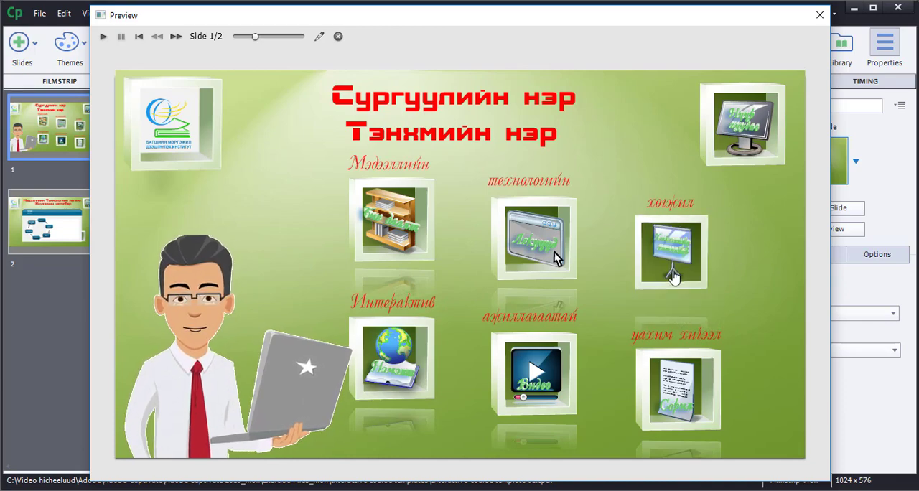
click(673, 271)
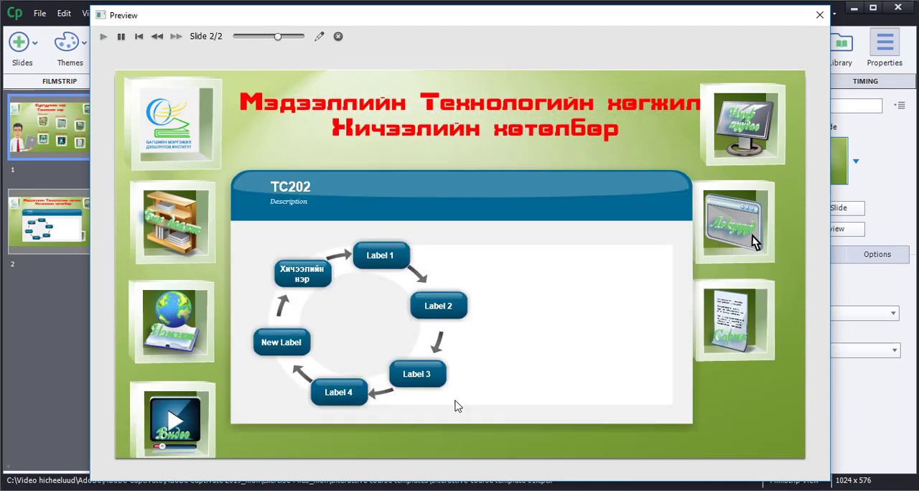
click(318, 282)
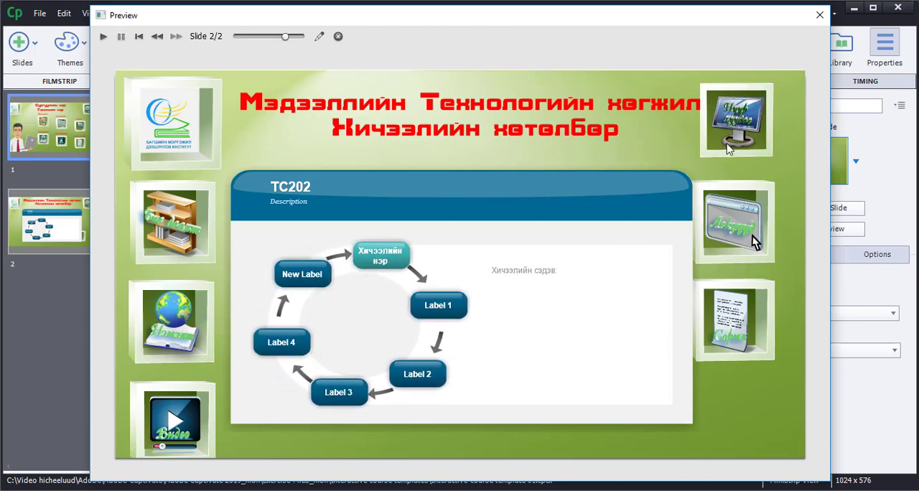
click(819, 14)
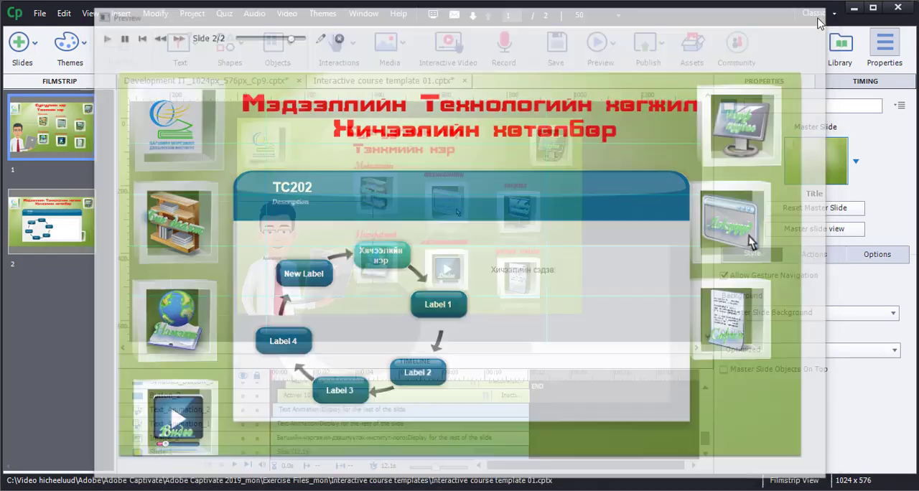
Set the home button on slide 2 to jump to slide 1 on success.
click(87, 223)
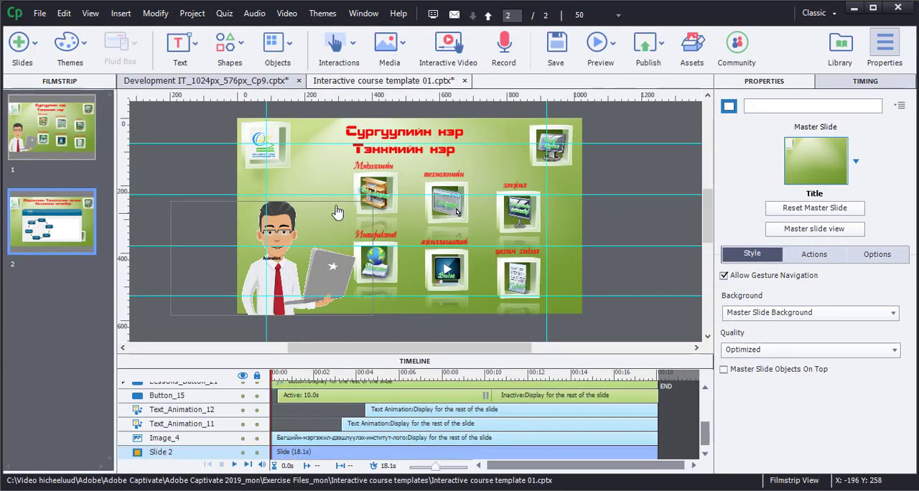
click(553, 160)
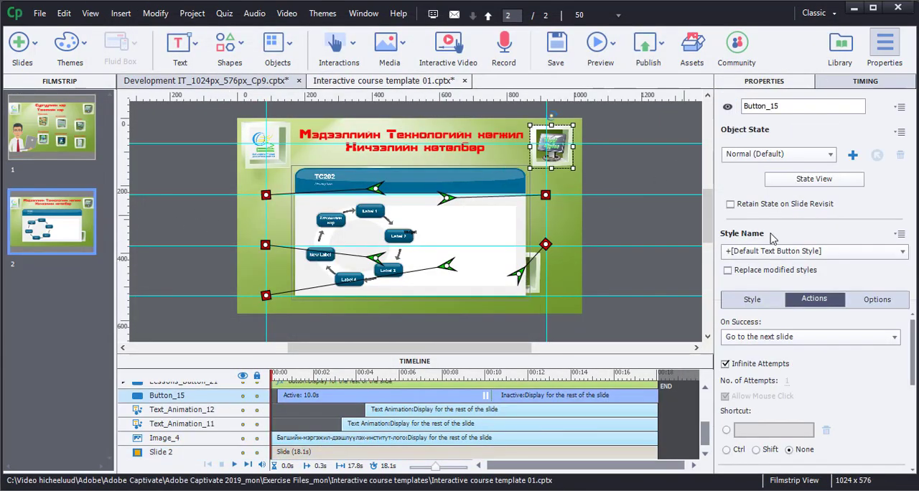
click(812, 338)
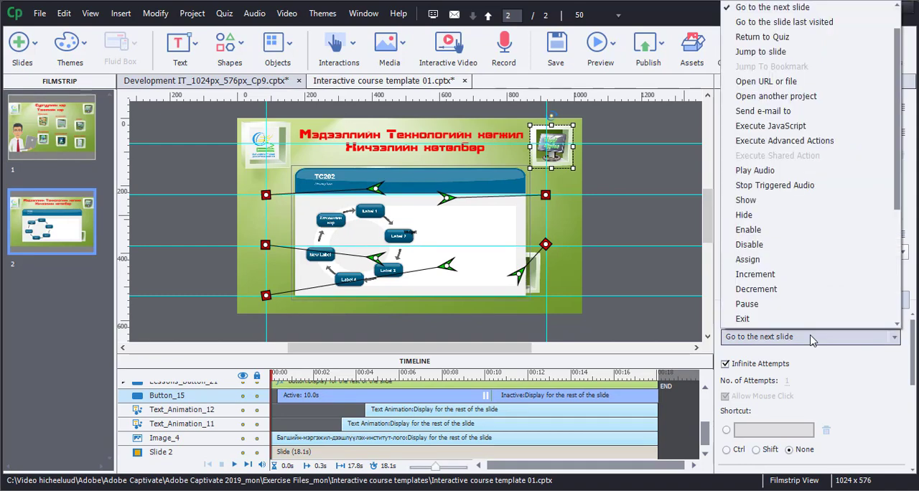
click(786, 55)
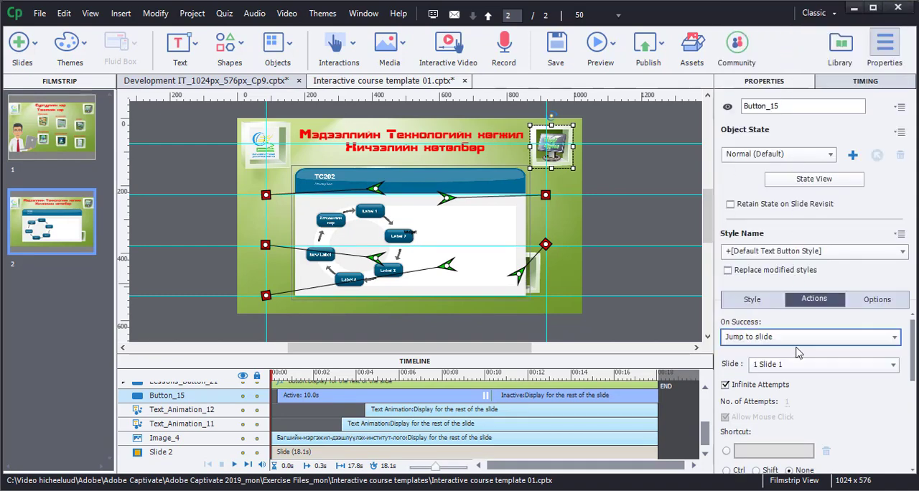
Shift the vertical guide near the home button slightly outward and align the motion-path end points of the two buttons beside it.
click(644, 276)
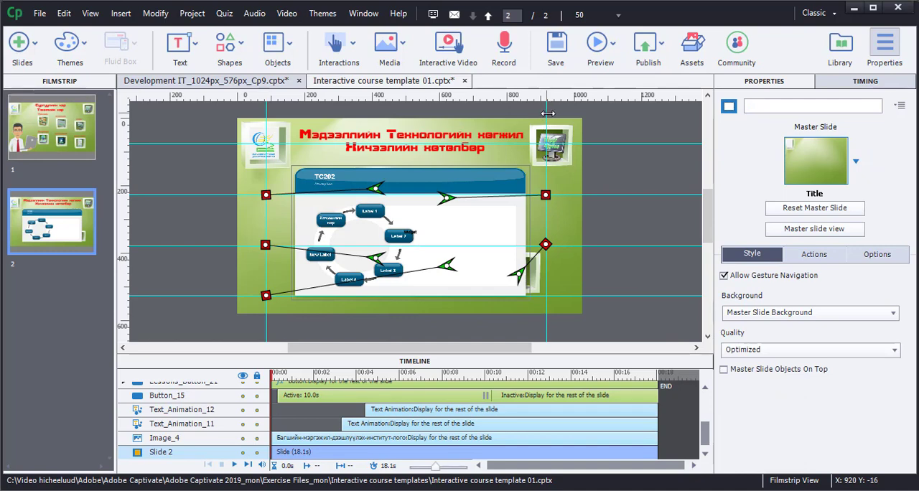
drag(547, 114, 550, 115)
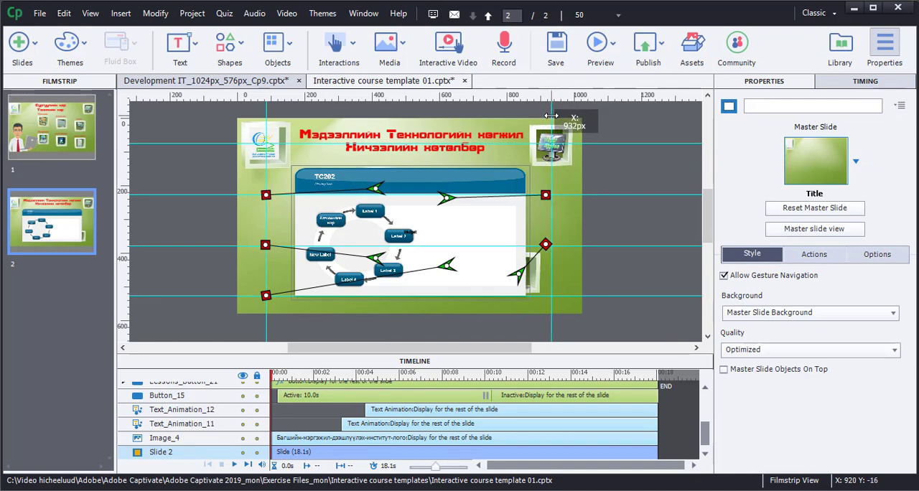
click(546, 193)
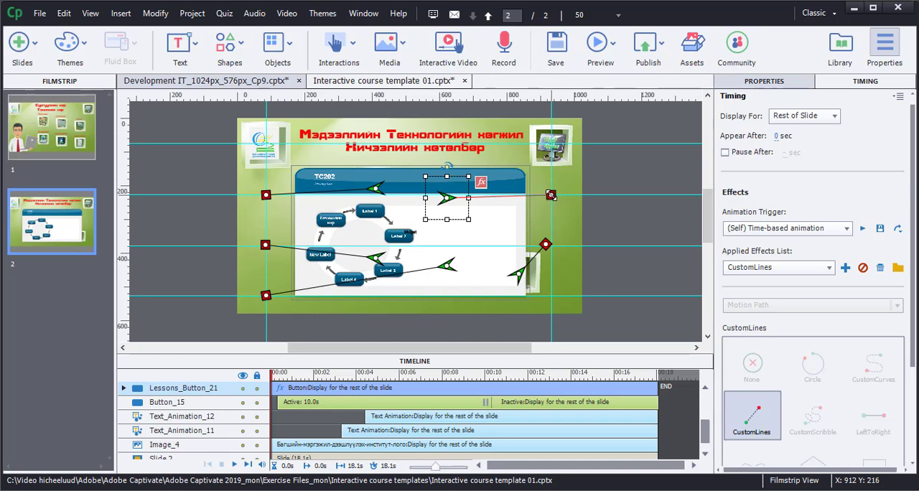
click(545, 244)
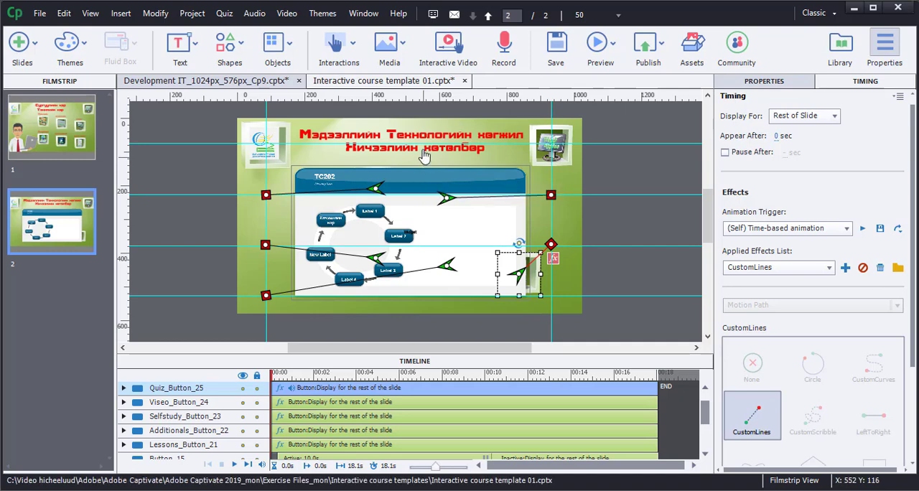
Reduce the upper title line's font size on slide 2 by a few points and recentre it between the logo and home button.
click(424, 134)
double_click(424, 134)
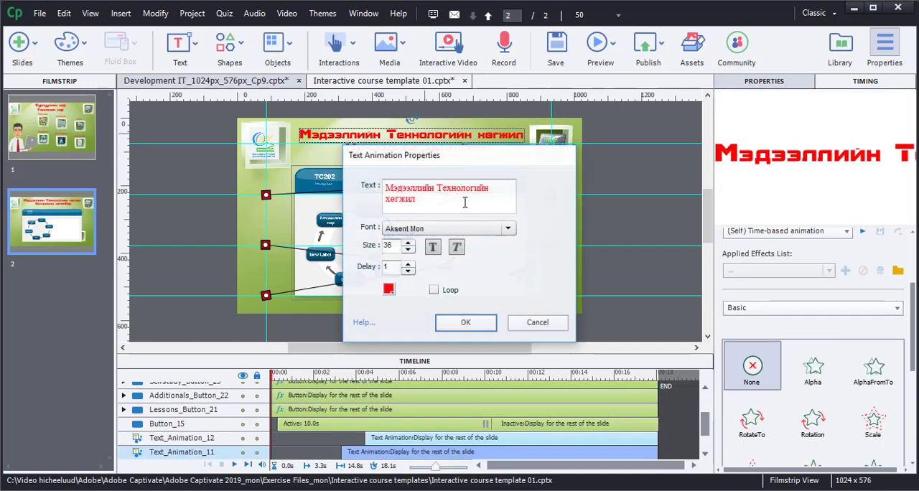
click(408, 250)
click(408, 251)
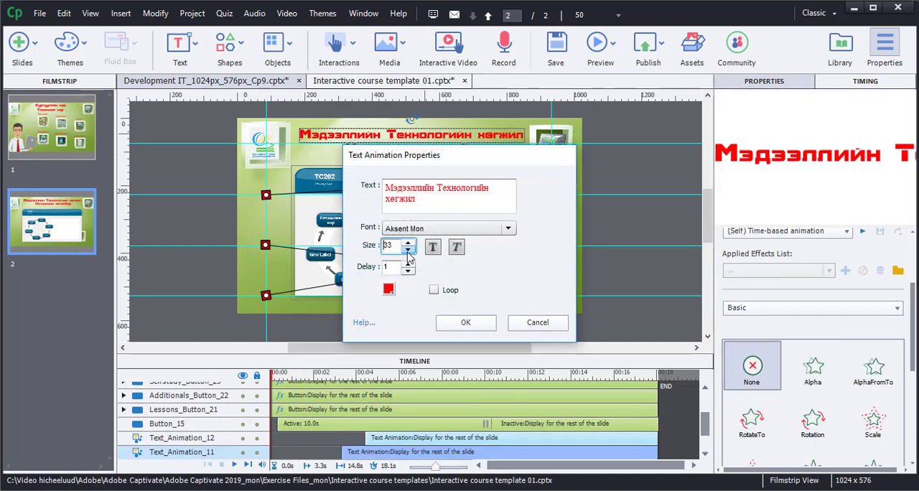
click(465, 323)
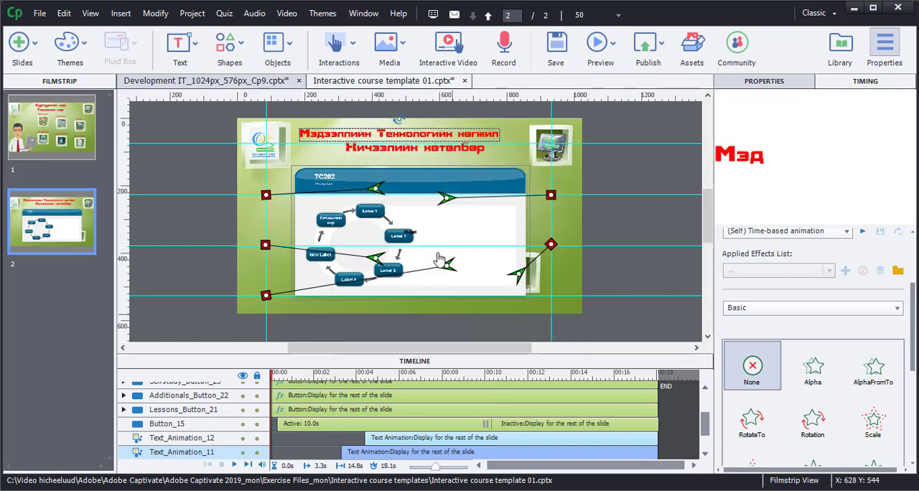
drag(422, 137, 436, 137)
Set the font size of the lower title line "Хичээлийн хөтөлбөр" on slide 2 to 32.
double_click(431, 148)
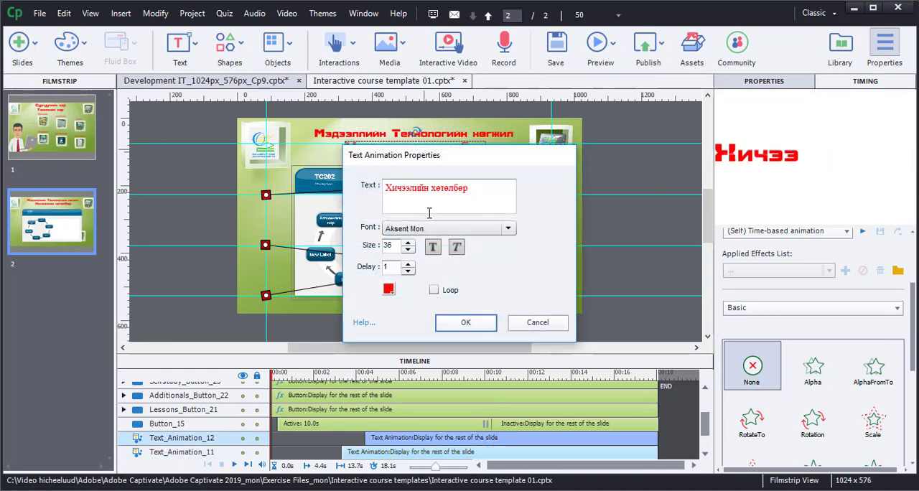
click(408, 250)
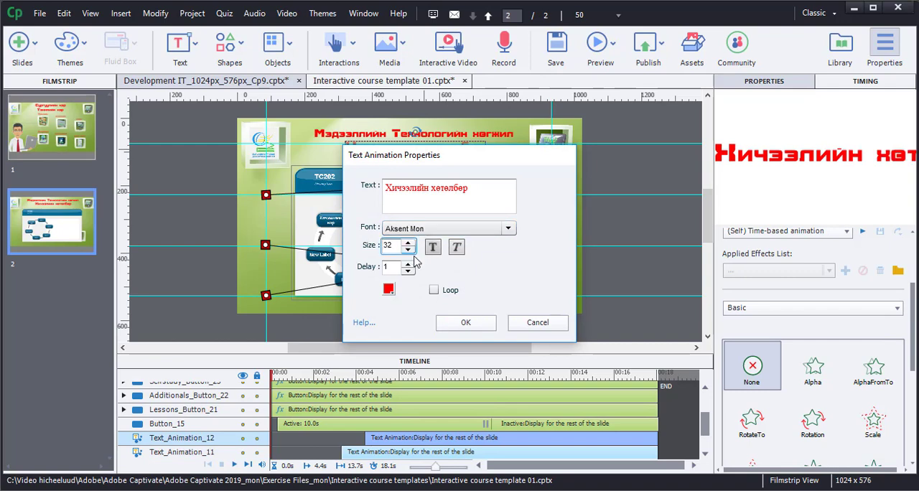
click(465, 322)
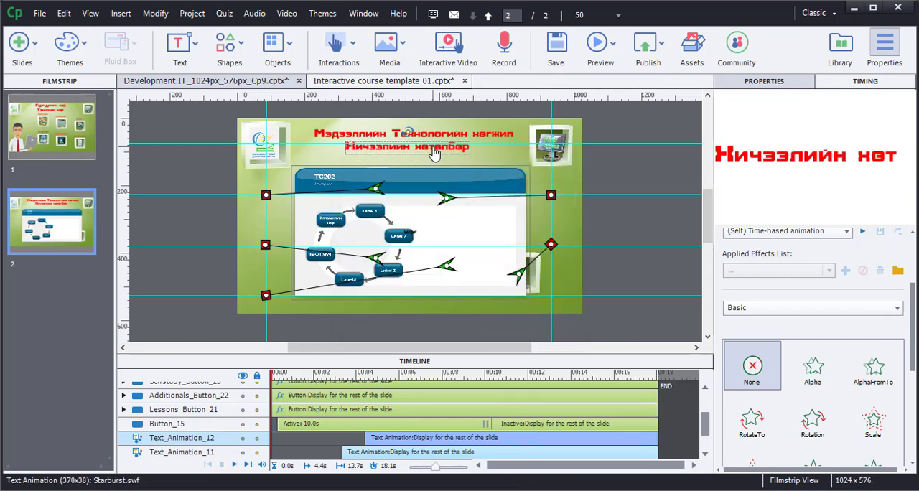
Preview the project from slide 1, testing the syllabus button, the "New Label" button in the Process Circle and the home button's return jump.
click(69, 141)
click(612, 43)
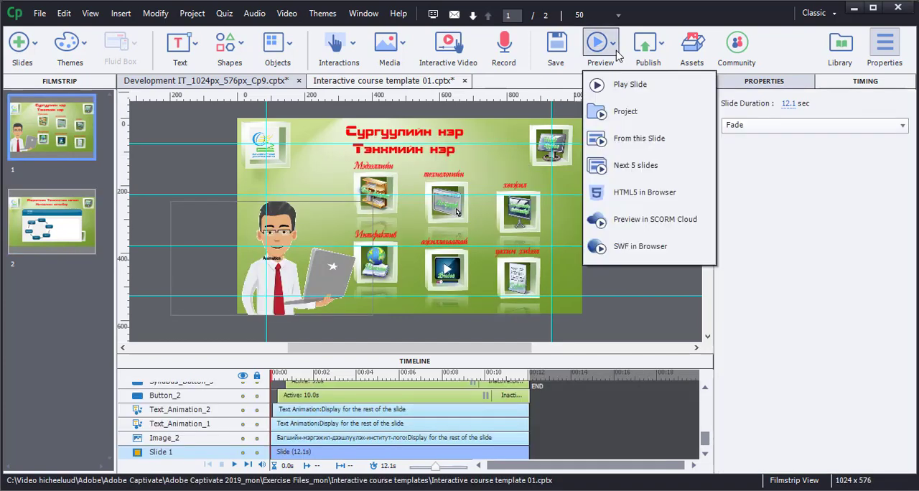
click(634, 142)
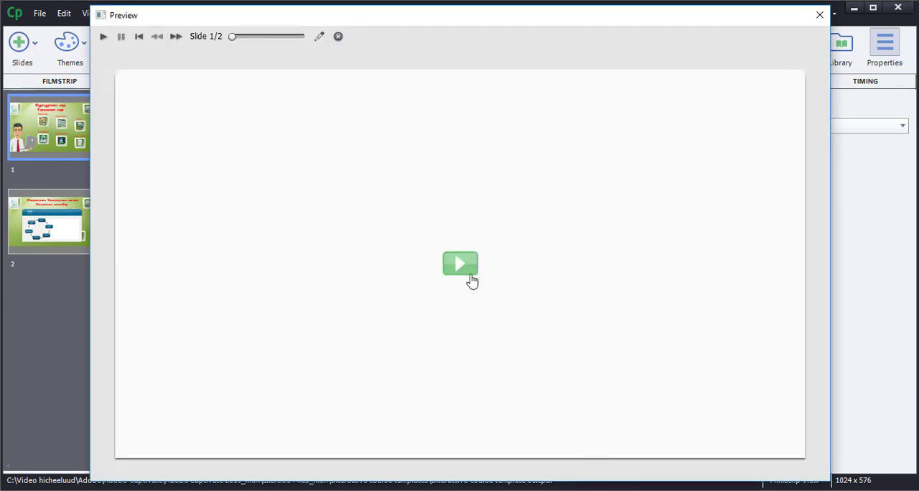
click(471, 281)
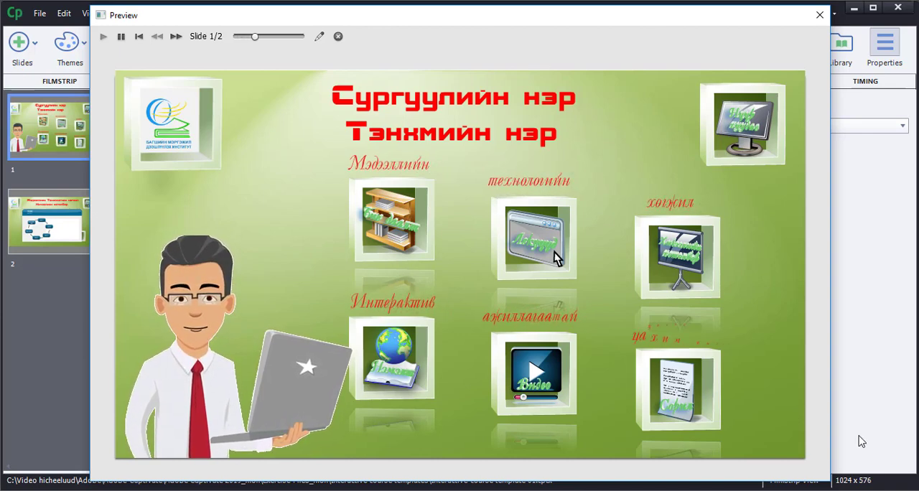
click(703, 287)
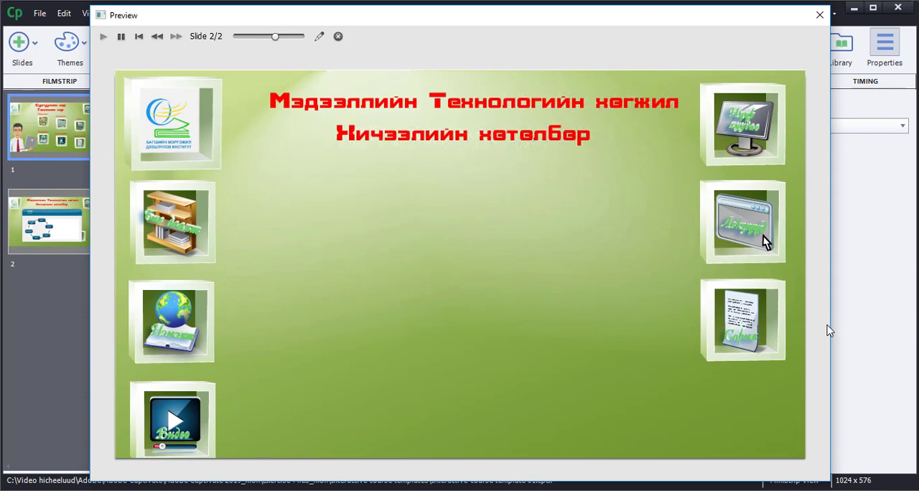
click(327, 284)
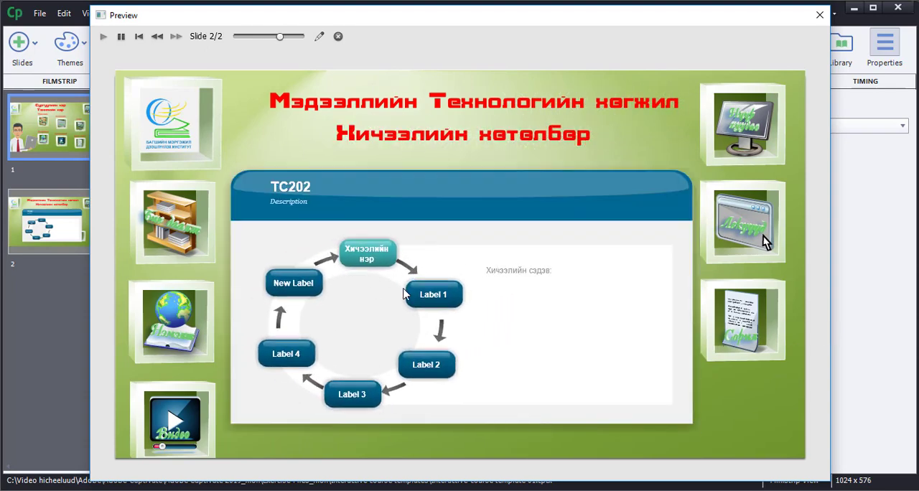
click(319, 284)
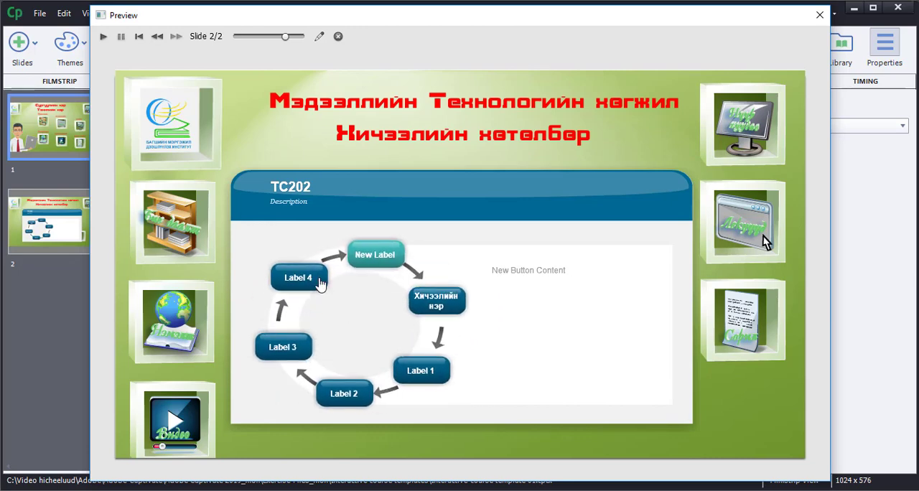
click(737, 127)
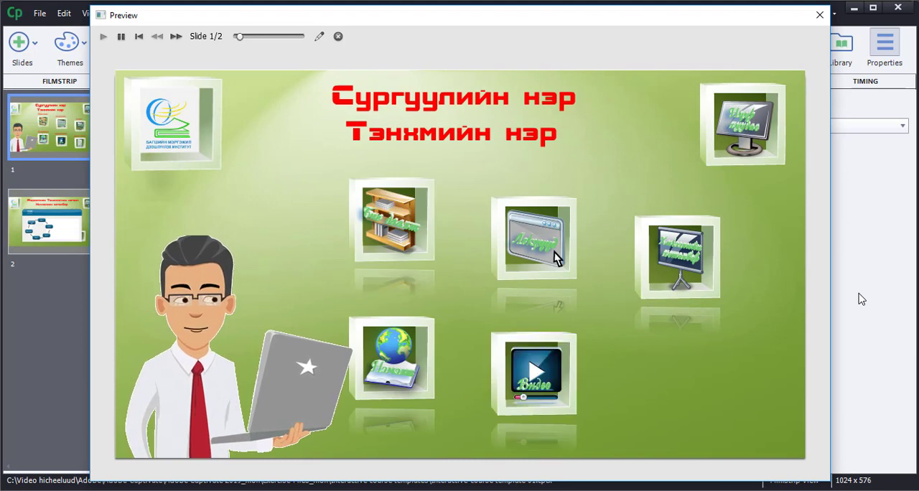
click(818, 15)
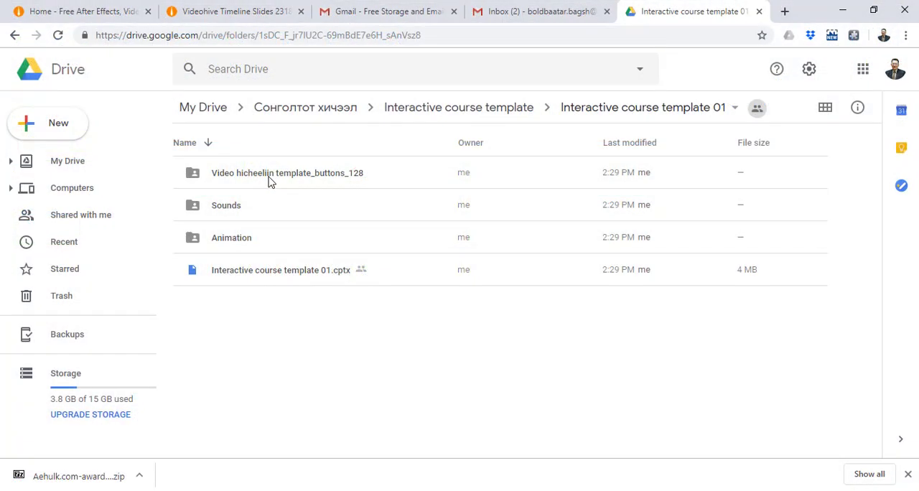
In Google Drive, examine the button images in "Video hicheeliin template_buttons_128" as thumbnails and the audio files in the "Sounds" folder.
double_click(270, 181)
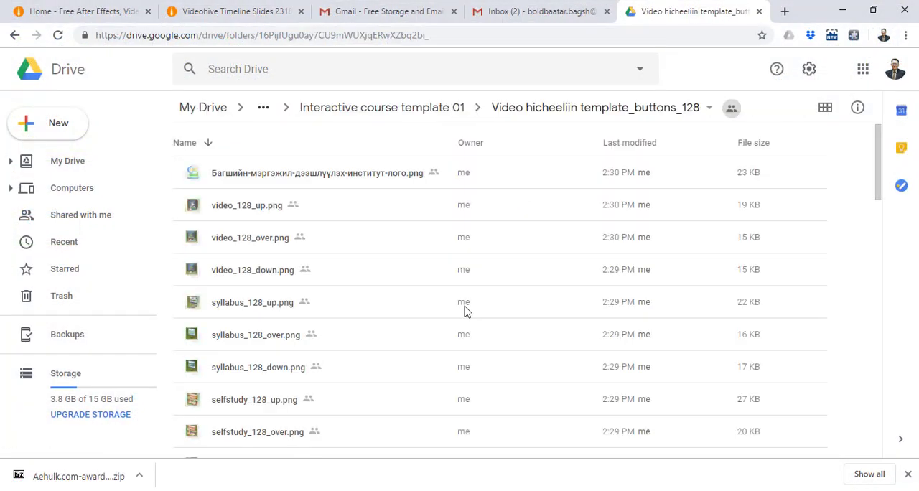
click(826, 109)
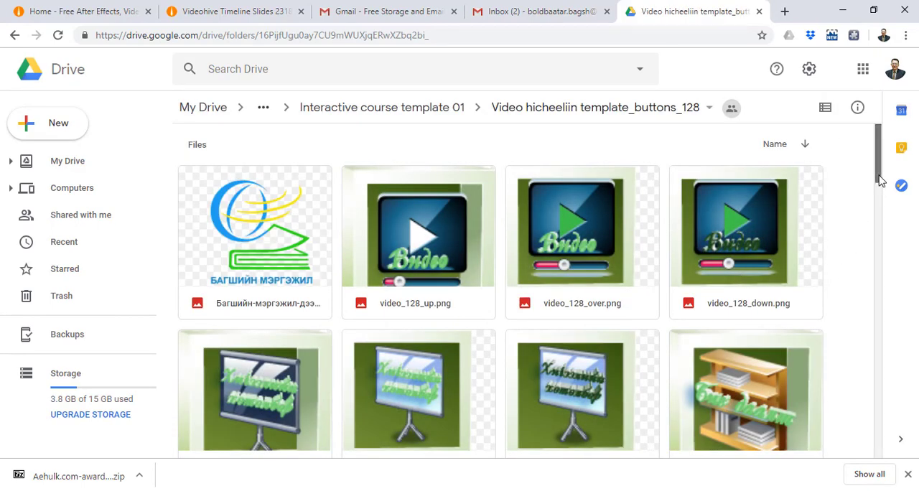
mouse_move(880, 180)
mouse_down()
mouse_move(874, 289)
mouse_move(878, 172)
mouse_up()
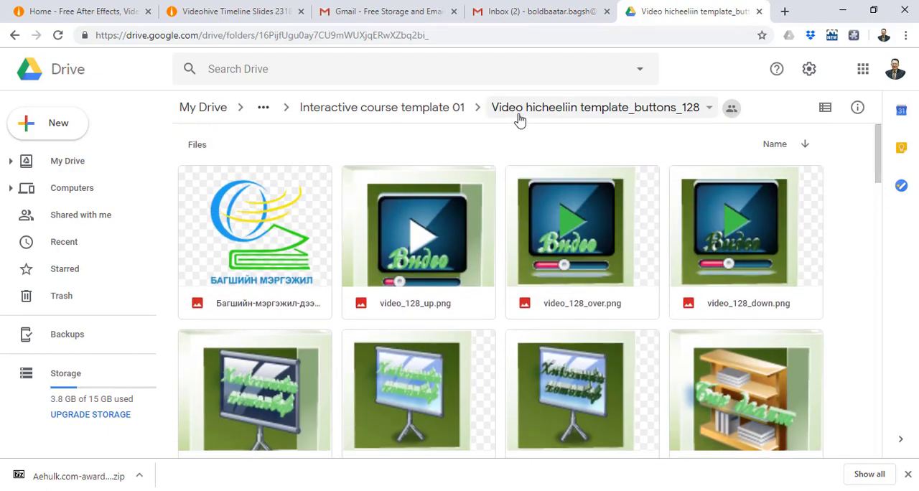
click(446, 114)
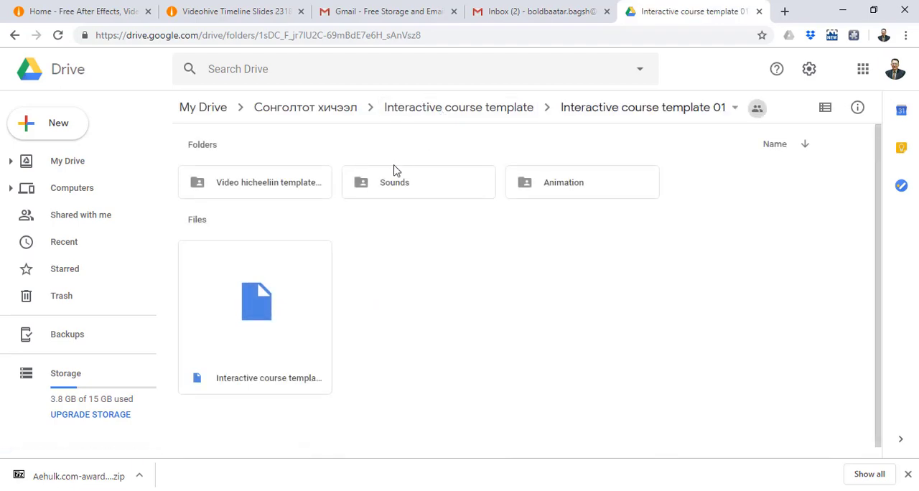
double_click(390, 188)
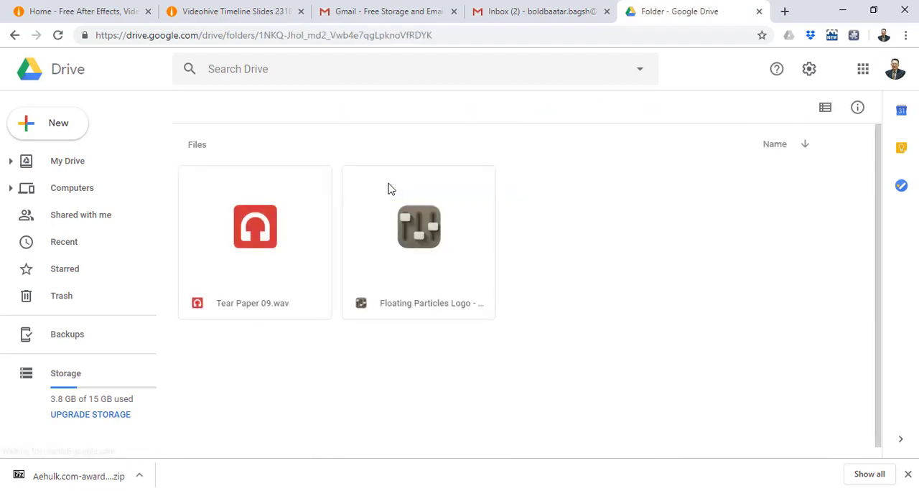